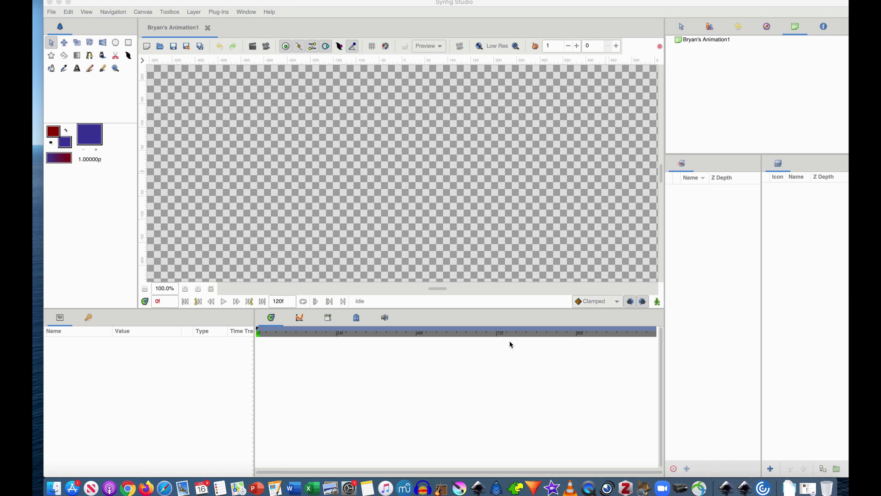
- Move Synfig aside and preview the otter-and-closet sketch PNG enlarged, then quit Preview
{"action": "left_click", "coordinate": [363, 213]}
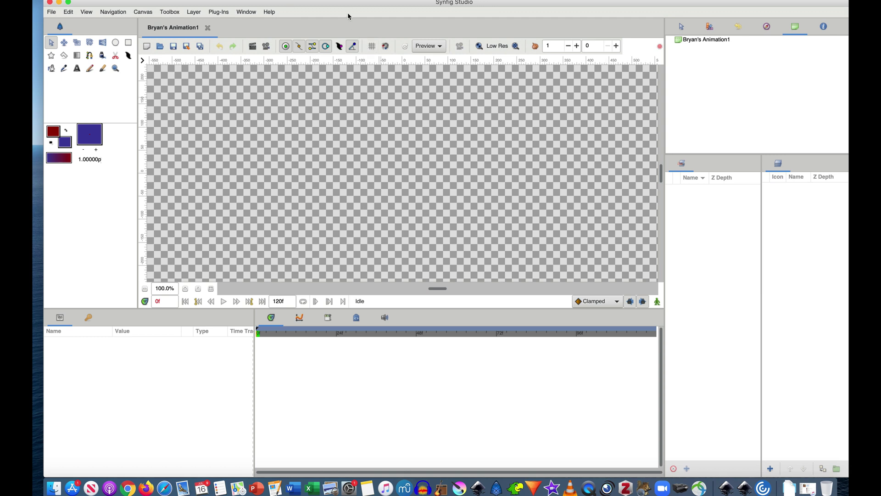
{"action": "left_click_drag", "start_coordinate": [345, 3], "coordinate": [353, 271]}
{"action": "left_click_drag", "start_coordinate": [442, 99], "coordinate": [372, 44]}
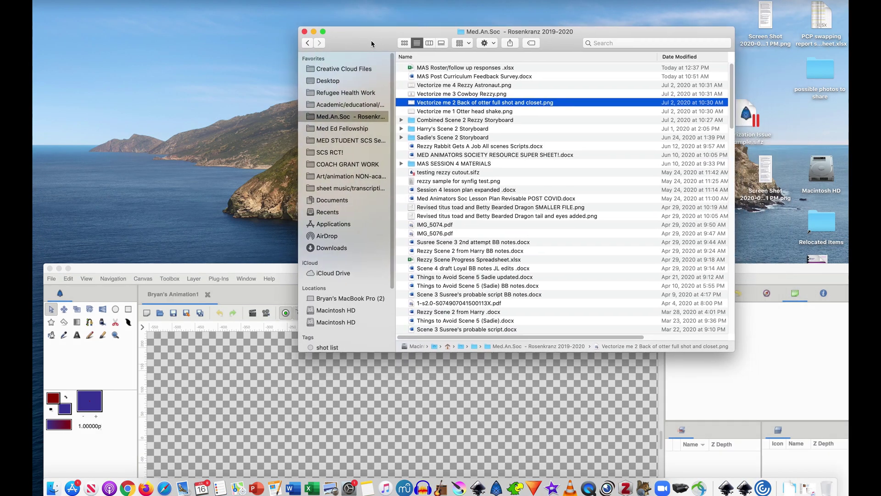
{"action": "double_click", "coordinate": [414, 104]}
{"action": "left_click_drag", "start_coordinate": [214, 5], "coordinate": [314, 75]}
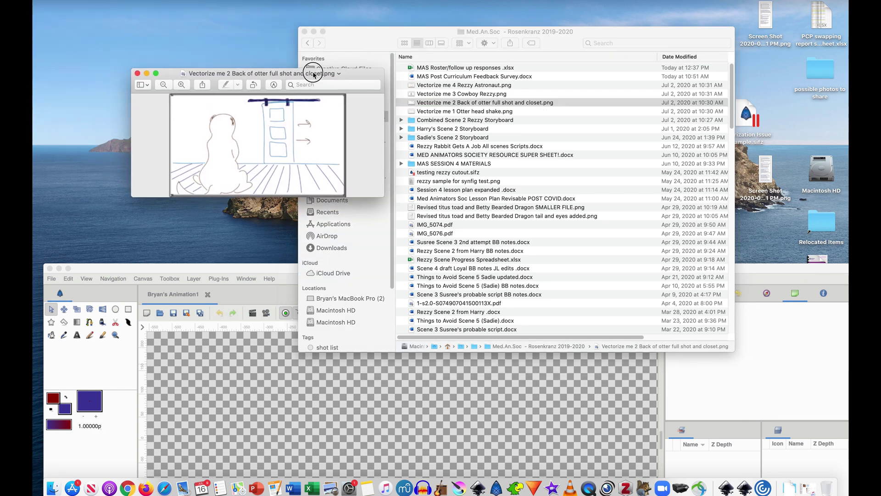
{"action": "left_click_drag", "start_coordinate": [383, 195], "coordinate": [766, 444]}
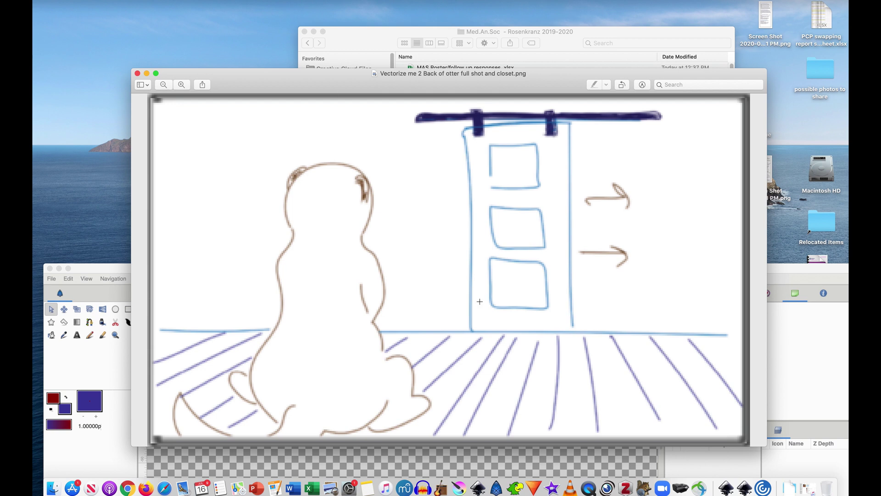
{"action": "mouse_move", "coordinate": [498, 76]}
{"action": "left_mouse_down"}
{"action": "mouse_move", "coordinate": [485, 54]}
{"action": "mouse_move", "coordinate": [498, 62]}
{"action": "left_mouse_up"}
{"action": "key", "text": "super+q"}
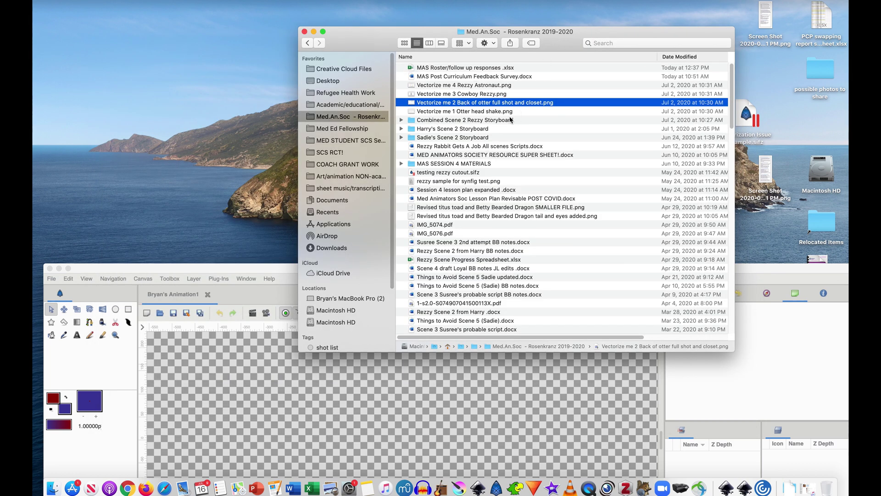
- Reopen the sketch preview, enlarge it slightly, and close it with Cmd+W
{"action": "double_click", "coordinate": [483, 103]}
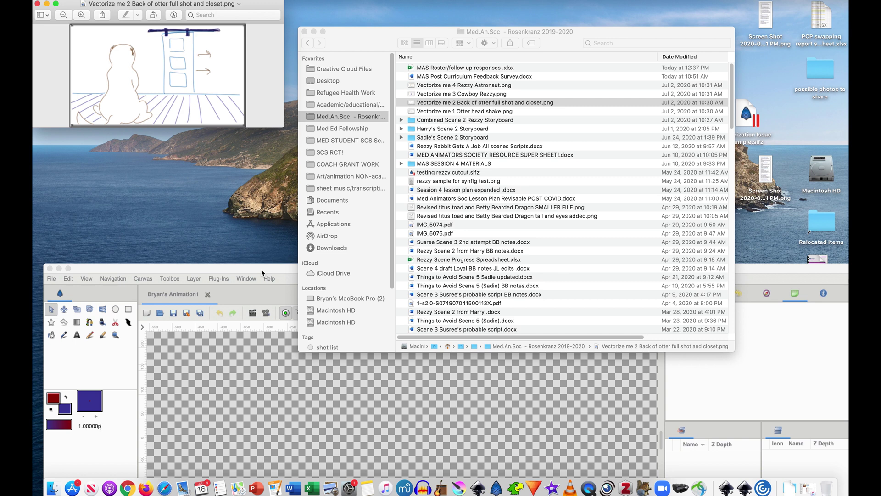
{"action": "left_click_drag", "start_coordinate": [284, 127], "coordinate": [318, 155]}
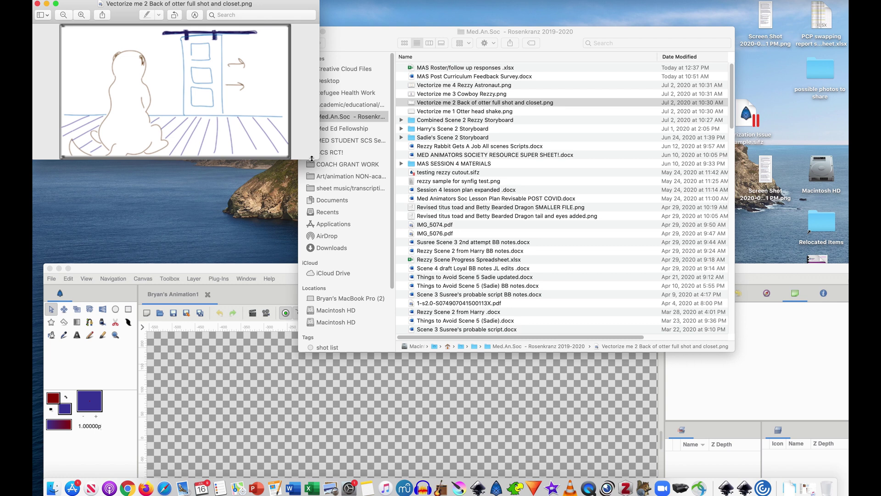
{"action": "key", "text": "super+w"}
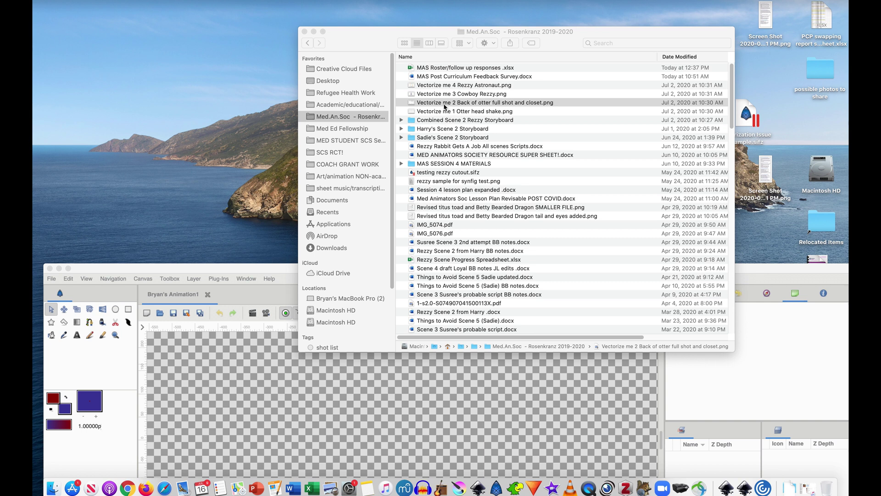
- Drag 'Vectorize me 2 Back of otter full shot and closet.png' from Finder onto the Synfig canvas
{"action": "left_click_drag", "start_coordinate": [384, 45], "coordinate": [399, 42]}
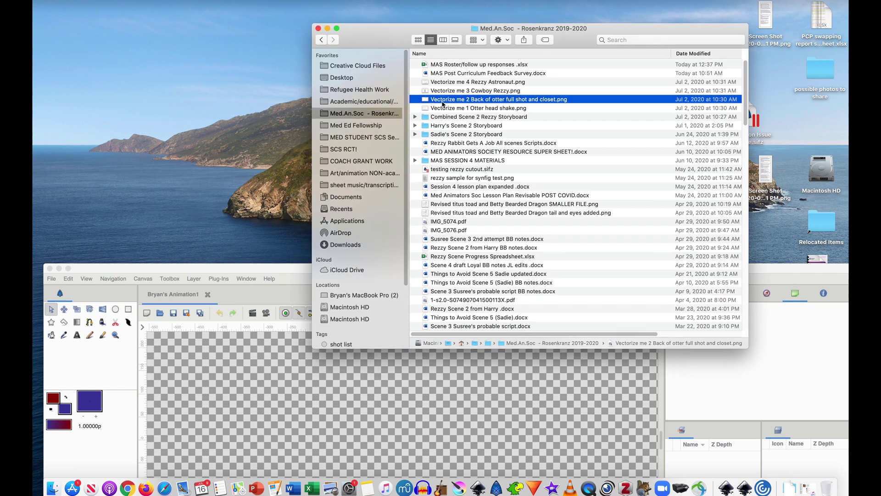
{"action": "left_click_drag", "start_coordinate": [266, 269], "coordinate": [288, 153]}
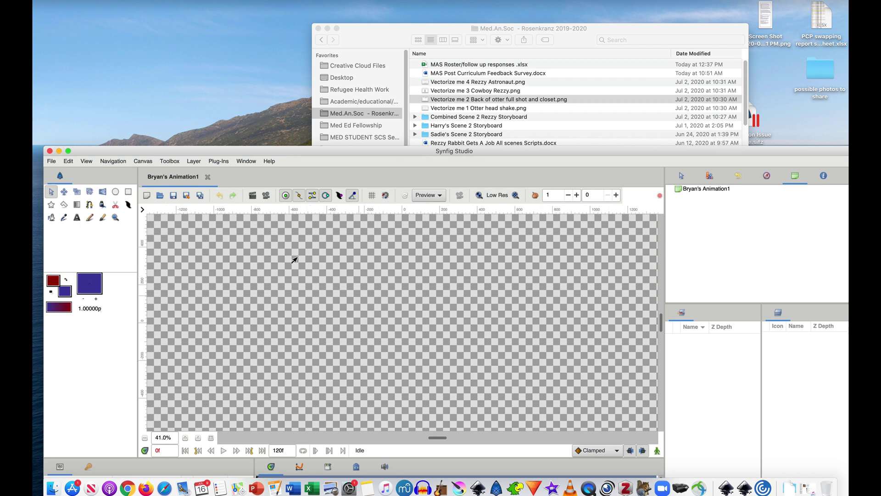
{"action": "scroll", "coordinate": [295, 260], "scroll_direction": "down", "scroll_amount": 8}
{"action": "scroll", "coordinate": [295, 259], "scroll_direction": "up", "scroll_amount": 1}
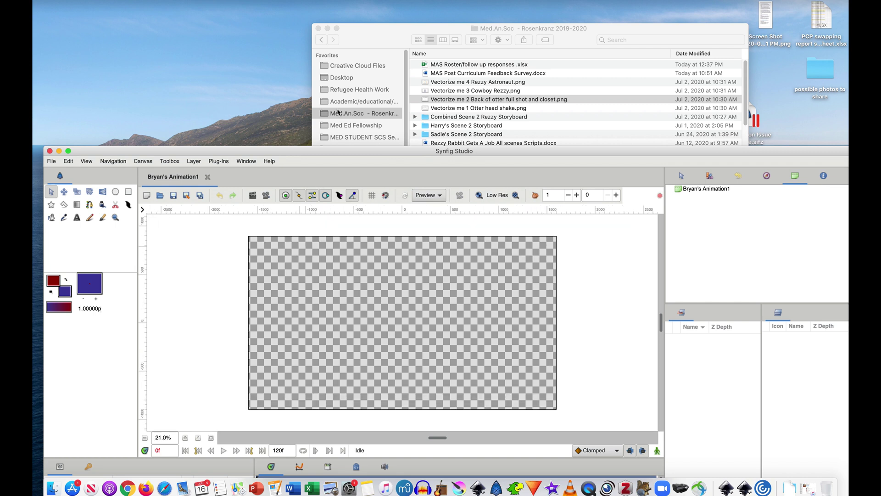
{"action": "left_click_drag", "start_coordinate": [365, 40], "coordinate": [414, 30]}
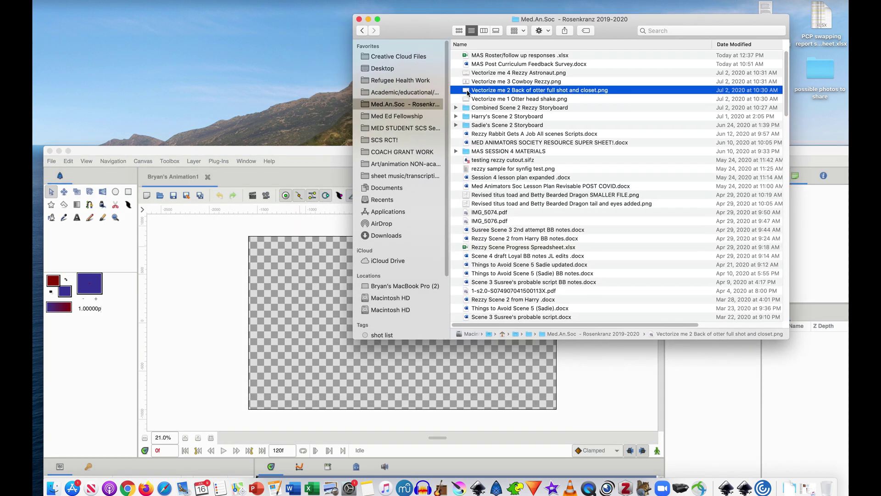
{"action": "mouse_move", "coordinate": [468, 91]}
{"action": "left_mouse_down"}
{"action": "mouse_move", "coordinate": [318, 266]}
{"action": "mouse_move", "coordinate": [305, 334]}
{"action": "mouse_move", "coordinate": [295, 338]}
{"action": "mouse_move", "coordinate": [360, 140]}
{"action": "mouse_move", "coordinate": [468, 94]}
{"action": "left_mouse_up"}
{"action": "left_click", "coordinate": [249, 151]}
{"action": "left_click", "coordinate": [53, 163]}
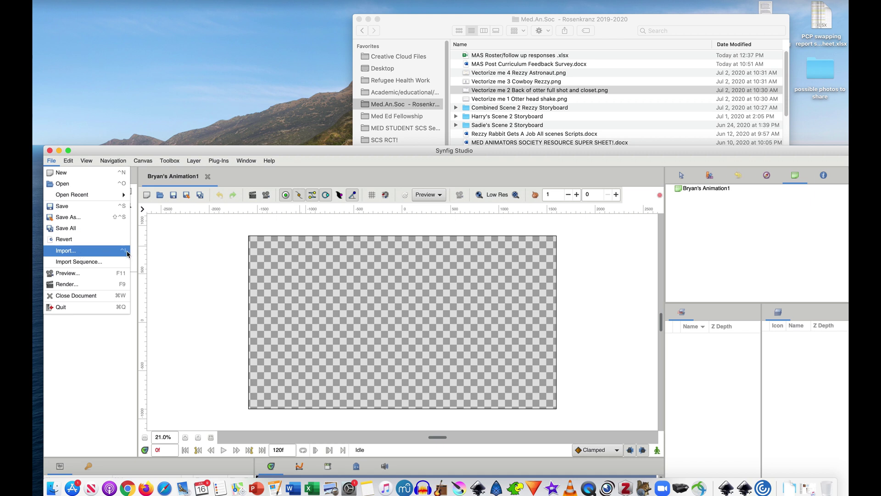
{"action": "mouse_move", "coordinate": [125, 160]}
{"action": "left_click", "coordinate": [127, 143]}
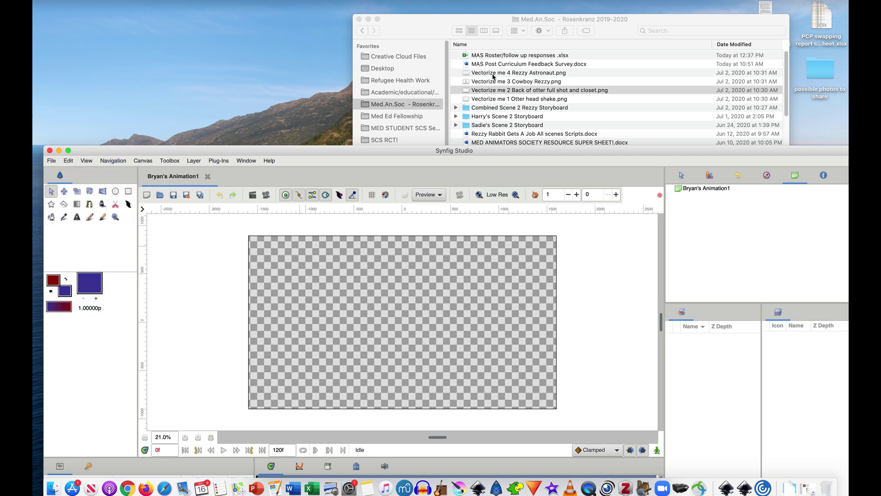
{"action": "left_click_drag", "start_coordinate": [473, 91], "coordinate": [396, 321]}
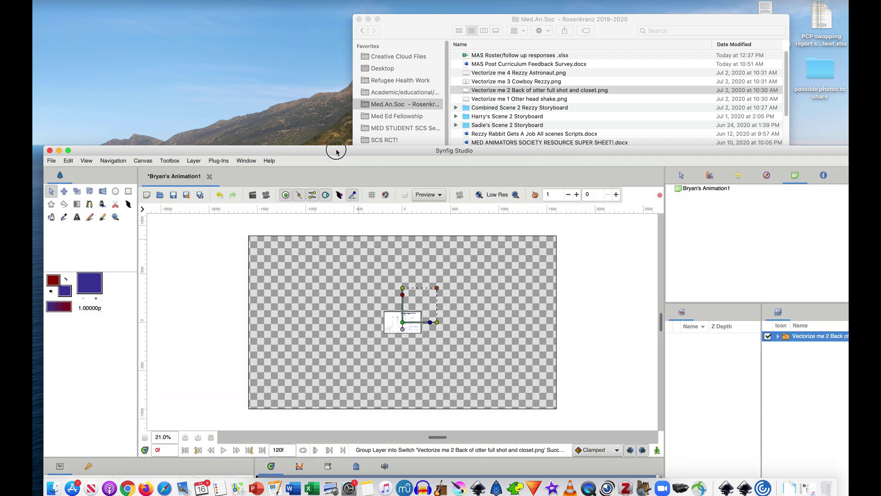
- Widen the right-hand panels and Layers list to show the sketch group's full name
{"action": "left_click_drag", "start_coordinate": [338, 151], "coordinate": [321, 6]}
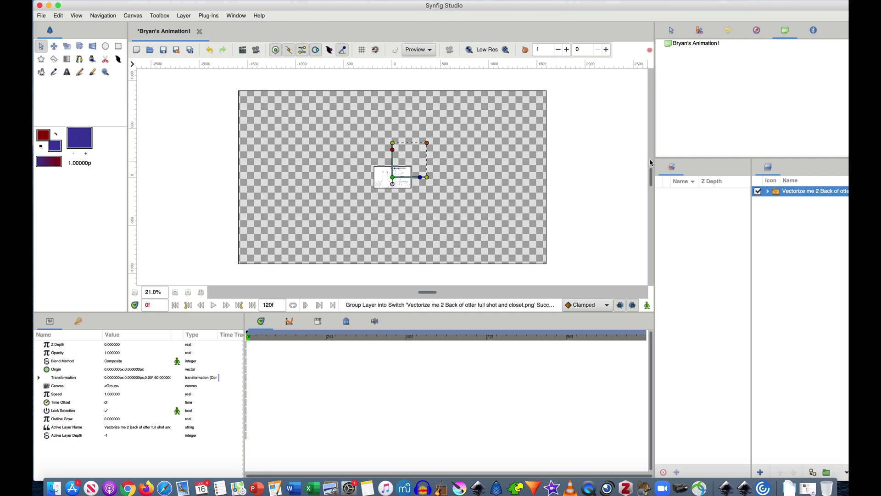
{"action": "left_click_drag", "start_coordinate": [655, 162], "coordinate": [579, 162]}
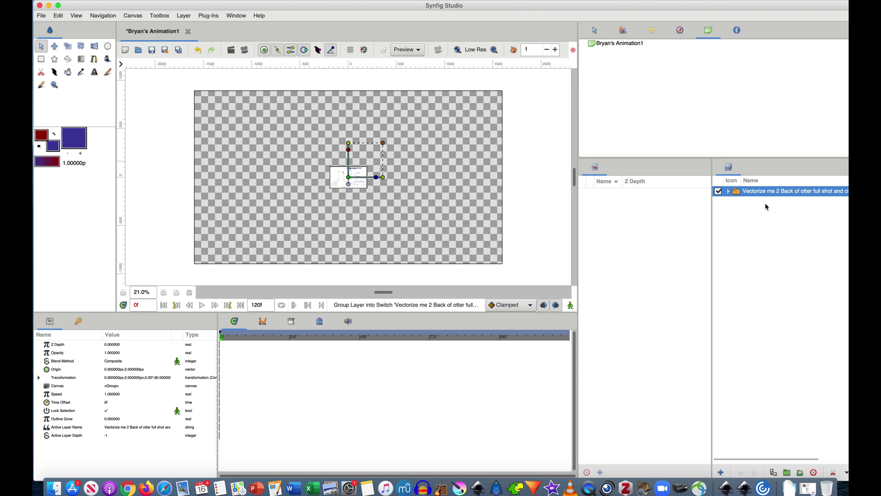
{"action": "left_click_drag", "start_coordinate": [712, 211], "coordinate": [626, 210]}
{"action": "left_click", "coordinate": [675, 192]}
{"action": "left_click", "coordinate": [675, 192]}
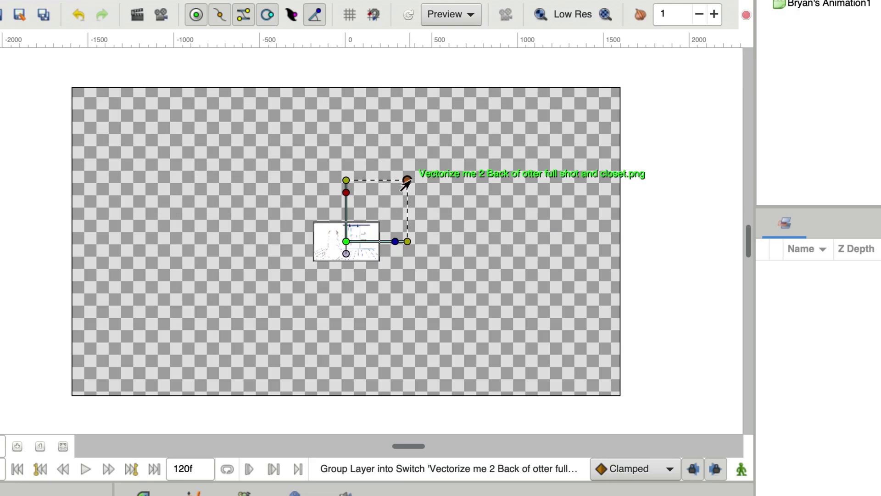
- Scale the sketch up with its handle until it fills the canvas frame
{"action": "left_click_drag", "start_coordinate": [407, 181], "coordinate": [462, 148]}
{"action": "left_click_drag", "start_coordinate": [407, 180], "coordinate": [473, 147]}
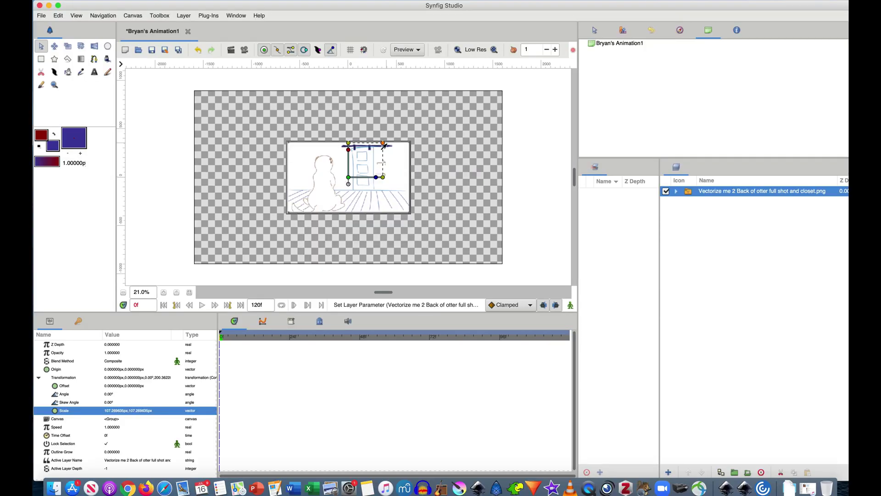
{"action": "left_click_drag", "start_coordinate": [383, 142], "coordinate": [417, 121]}
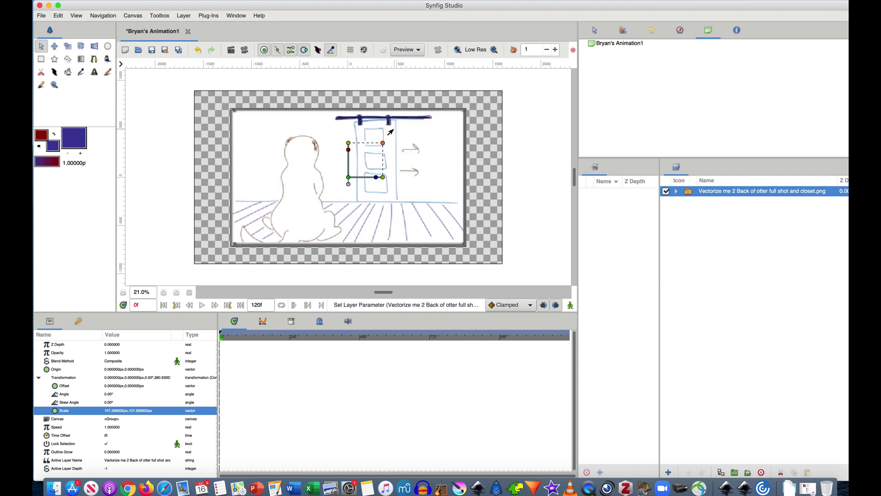
{"action": "left_click_drag", "start_coordinate": [381, 145], "coordinate": [393, 134]}
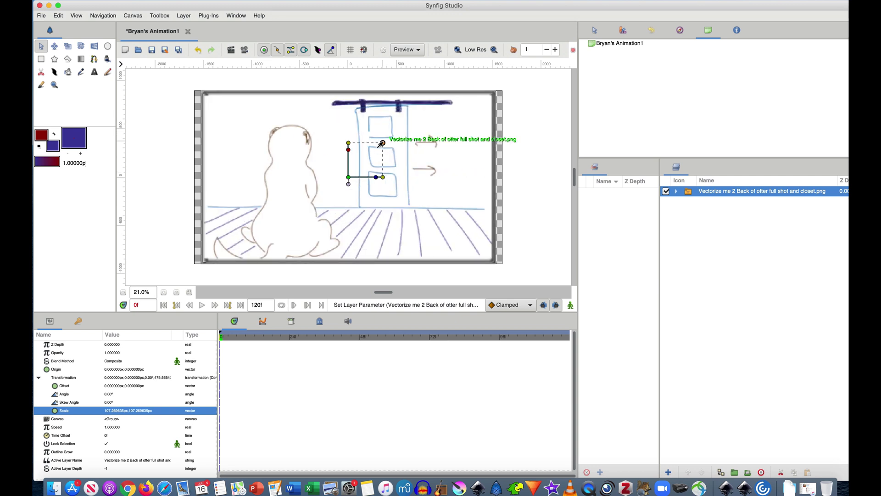
{"action": "left_click_drag", "start_coordinate": [380, 145], "coordinate": [382, 143]}
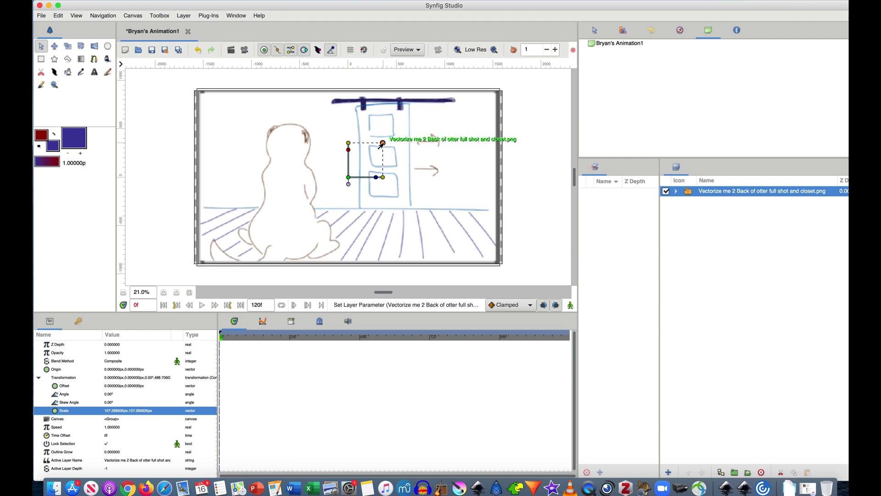
- Save the animation to the Desktop as 'Otter tracing demo.sifz'
{"action": "key", "text": "ctrl+s"}
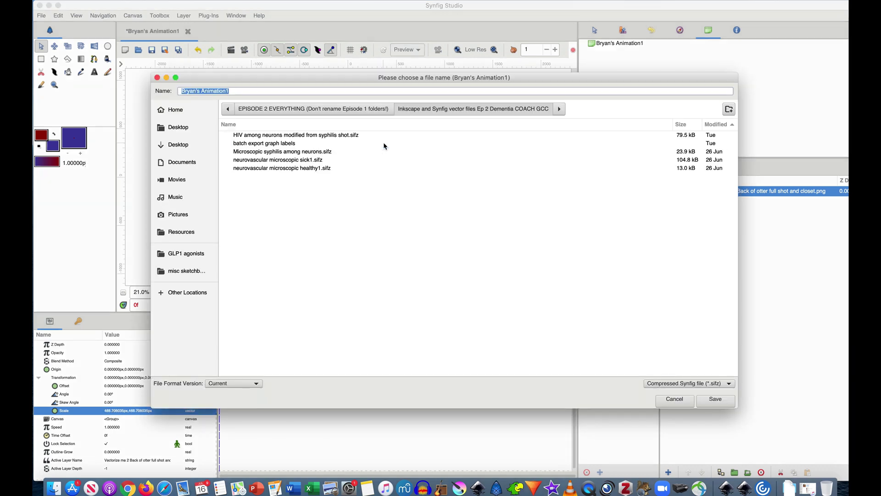
{"action": "left_click", "coordinate": [275, 109]}
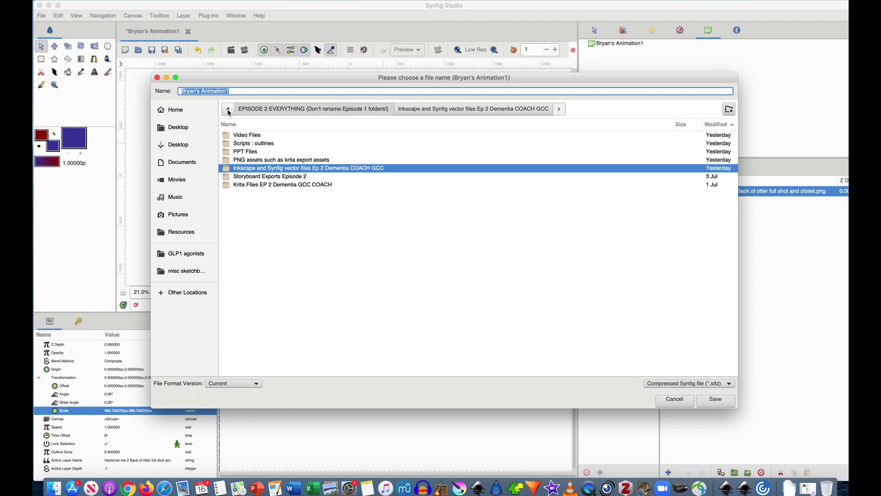
{"action": "left_click", "coordinate": [178, 127]}
{"action": "left_click", "coordinate": [243, 91]}
{"action": "left_click_drag", "start_coordinate": [243, 90], "coordinate": [135, 91]}
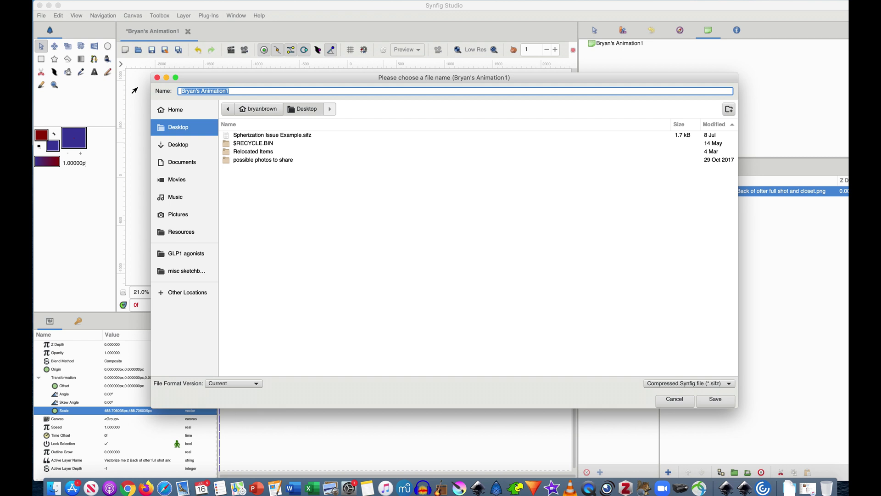
{"action": "type", "text": "Otter trx"}
{"action": "key", "text": "BackSpace"}
{"action": "type", "text": "acing demo."}
{"action": "left_click", "coordinate": [715, 400]}
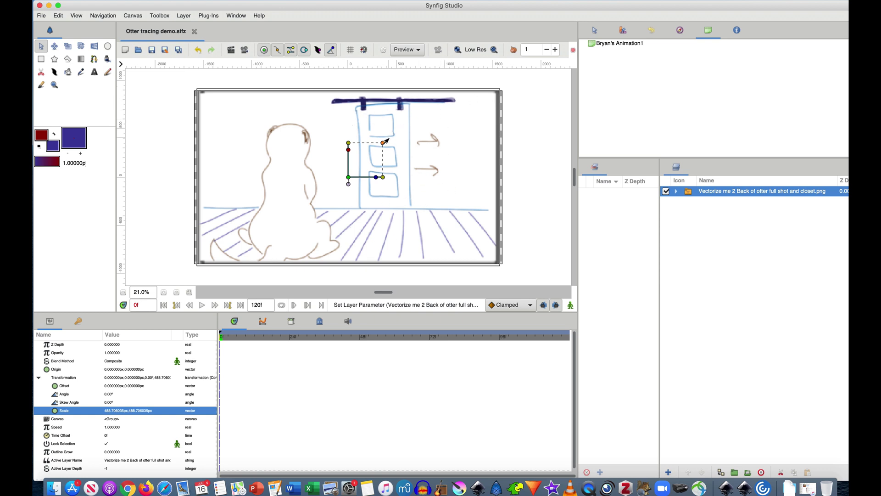
- Zoom the canvas to about 32.8% and pan toward the otter's head and closet door
{"action": "scroll", "coordinate": [386, 137], "scroll_direction": "up", "scroll_amount": 5}
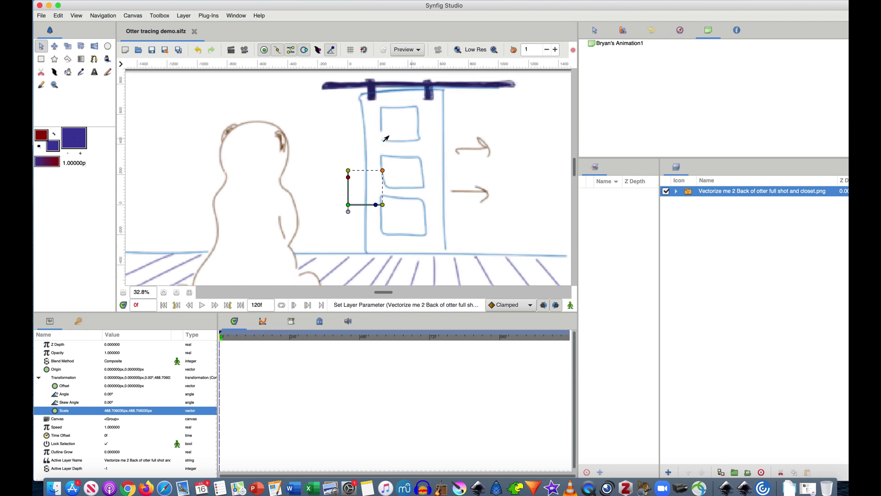
{"action": "scroll", "coordinate": [386, 138], "scroll_direction": "down", "scroll_amount": 5}
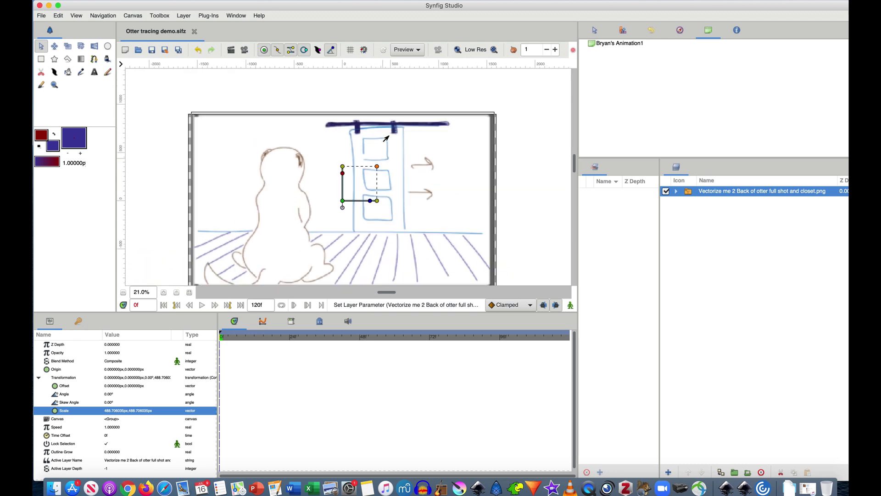
{"action": "scroll", "coordinate": [386, 137], "scroll_direction": "up", "scroll_amount": 1}
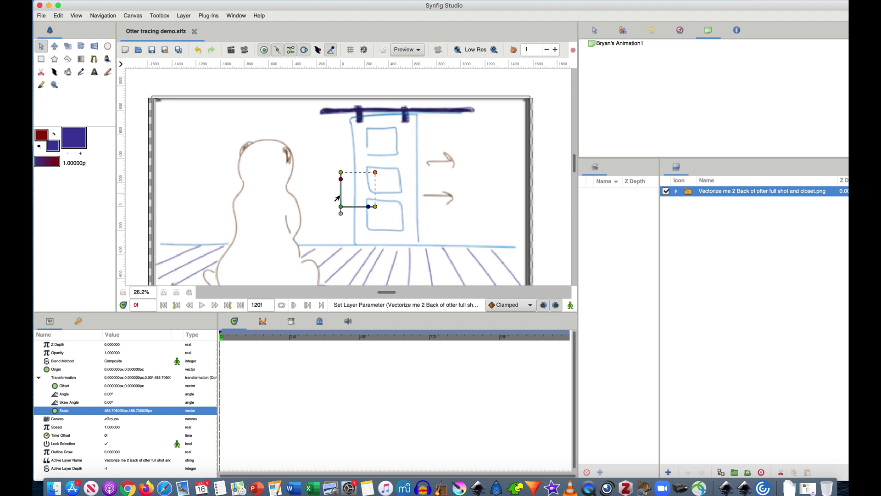
{"action": "scroll", "coordinate": [336, 198], "scroll_direction": "up", "scroll_amount": 1}
{"action": "scroll", "coordinate": [337, 197], "scroll_direction": "right", "scroll_amount": 3}
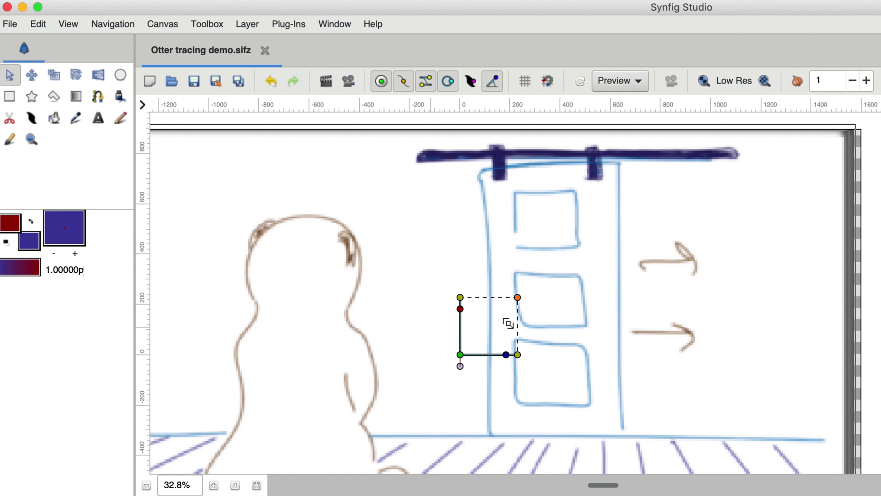
- Choose the Spline tool with both Region and Outline layer creation enabled
{"action": "left_click", "coordinate": [101, 95]}
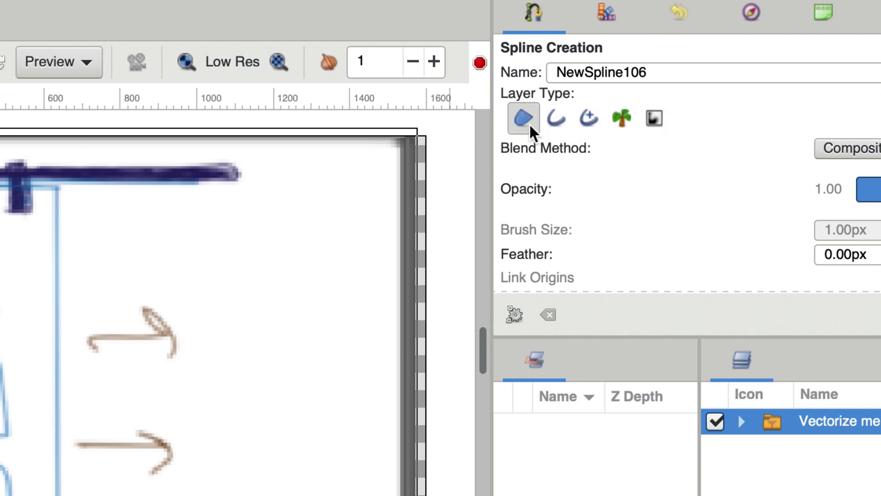
{"action": "left_click", "coordinate": [529, 130]}
{"action": "left_click", "coordinate": [556, 123]}
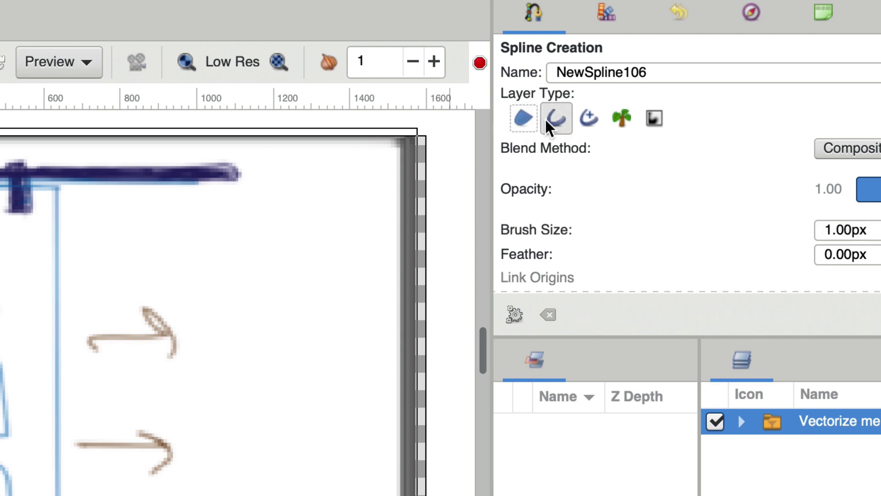
{"action": "left_click", "coordinate": [523, 121]}
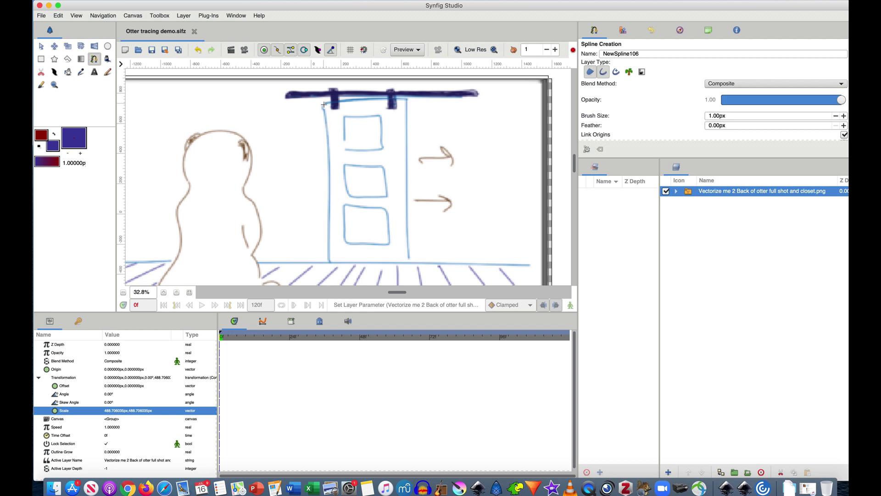
- Place spline vertices down the door's left edge, along its bottom, and up its right side
{"action": "left_click", "coordinate": [323, 105]}
{"action": "left_click_drag", "start_coordinate": [328, 176], "coordinate": [329, 211]}
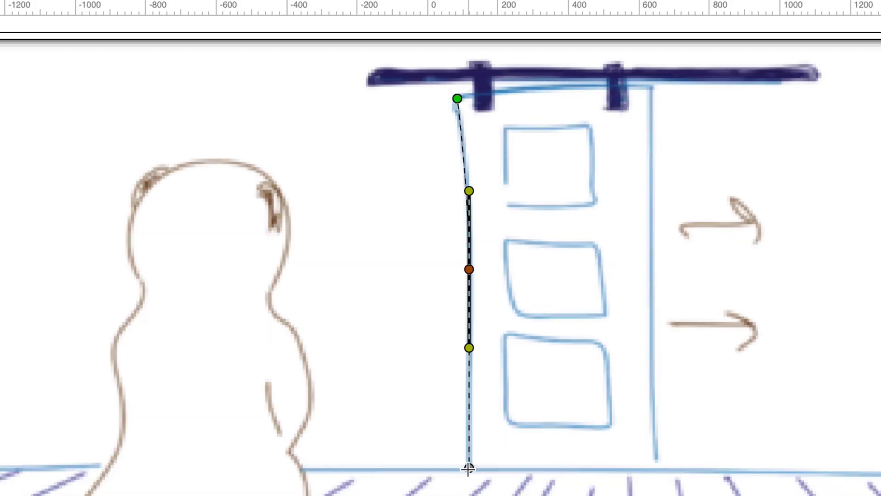
{"action": "left_click_drag", "start_coordinate": [329, 260], "coordinate": [373, 262]}
{"action": "left_click_drag", "start_coordinate": [580, 468], "coordinate": [660, 347]}
{"action": "left_click_drag", "start_coordinate": [652, 305], "coordinate": [652, 225]}
{"action": "left_click", "coordinate": [652, 86]}
- Complete the door's top edge and loop the spline into a closed, blue-filled NewSpline106
{"action": "left_click_drag", "start_coordinate": [555, 87], "coordinate": [515, 89]}
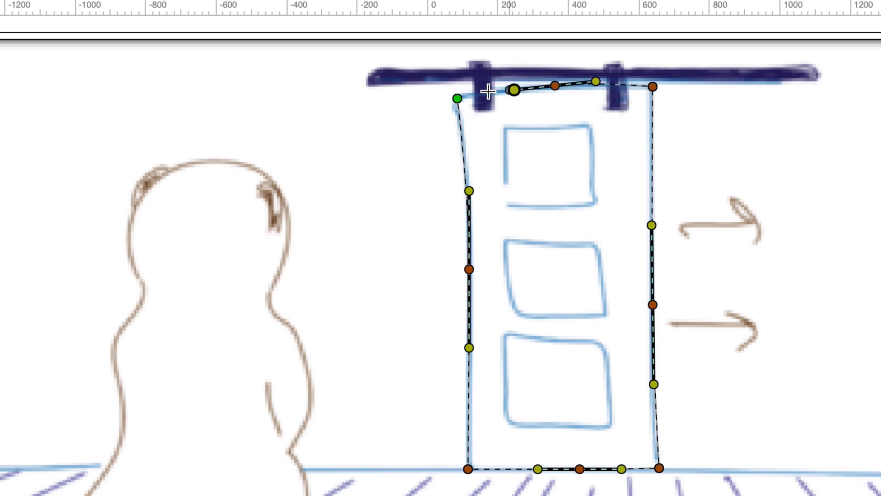
{"action": "left_click", "coordinate": [458, 98]}
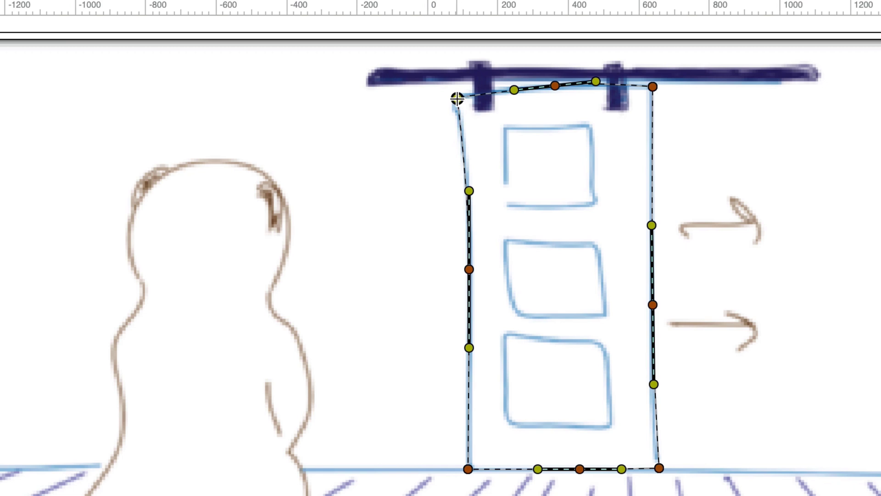
{"action": "right_click", "coordinate": [458, 98]}
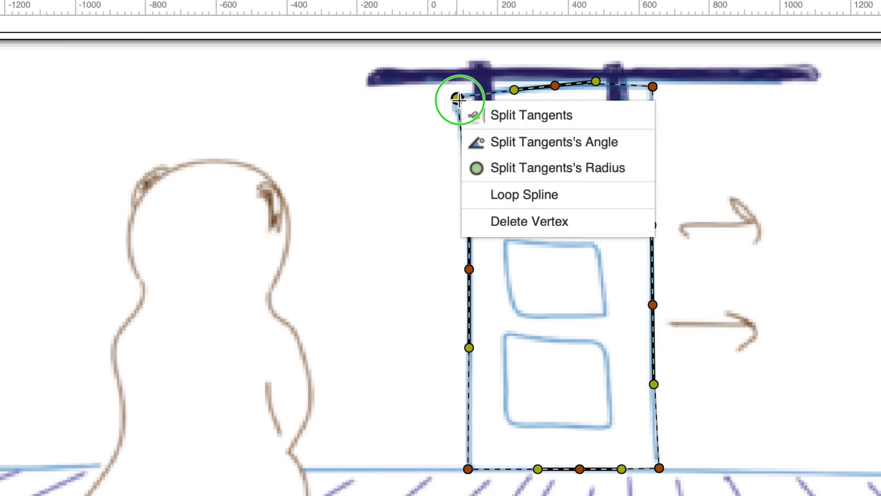
{"action": "left_click", "coordinate": [492, 194]}
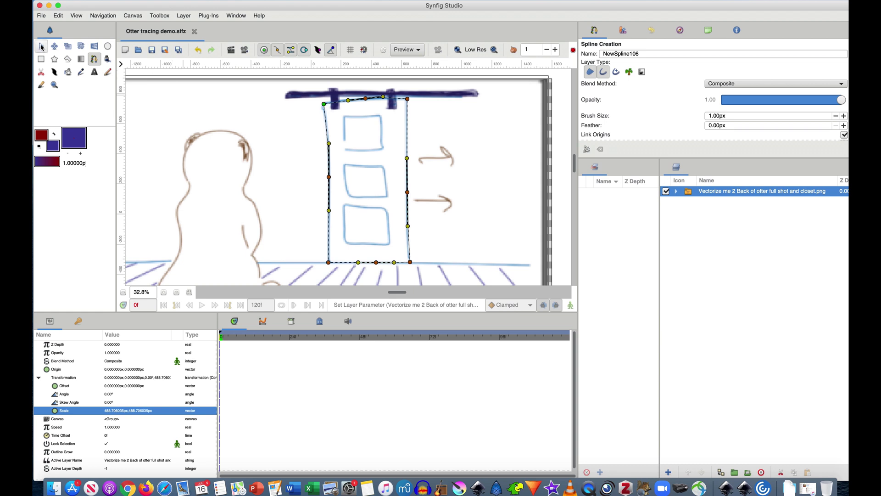
{"action": "left_click", "coordinate": [41, 47]}
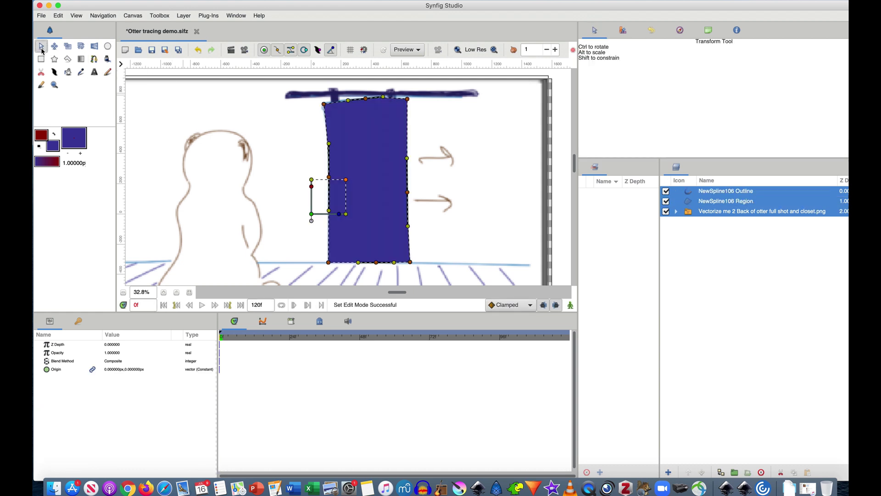
- Inspect the door's Region and Outline layers and adjust the canvas zoom
{"action": "left_click", "coordinate": [690, 200]}
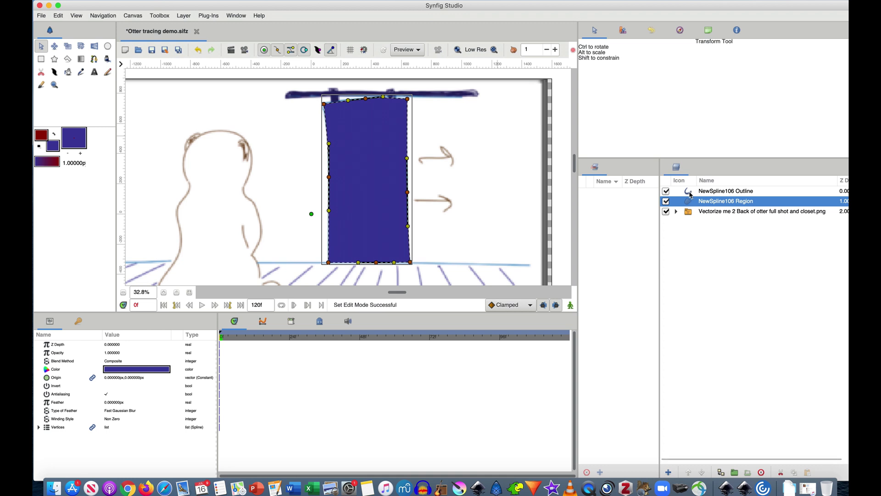
{"action": "left_click", "coordinate": [690, 193]}
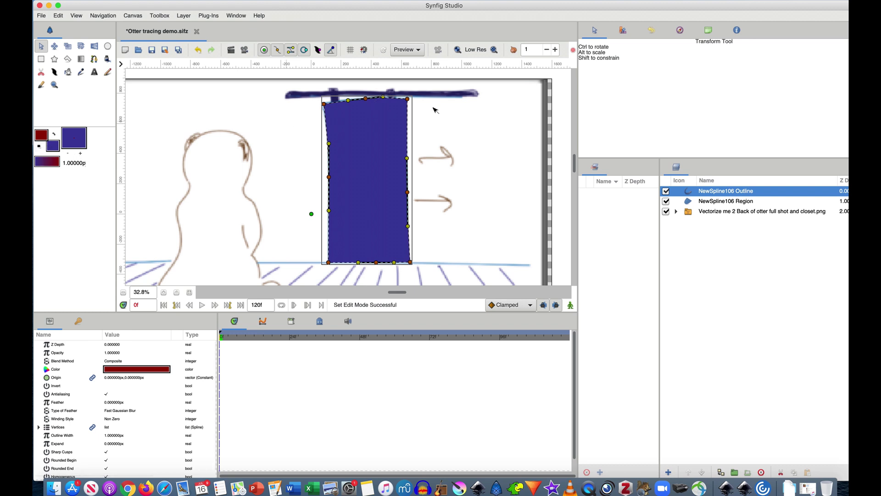
{"action": "key", "text": "ctrl+equal"}
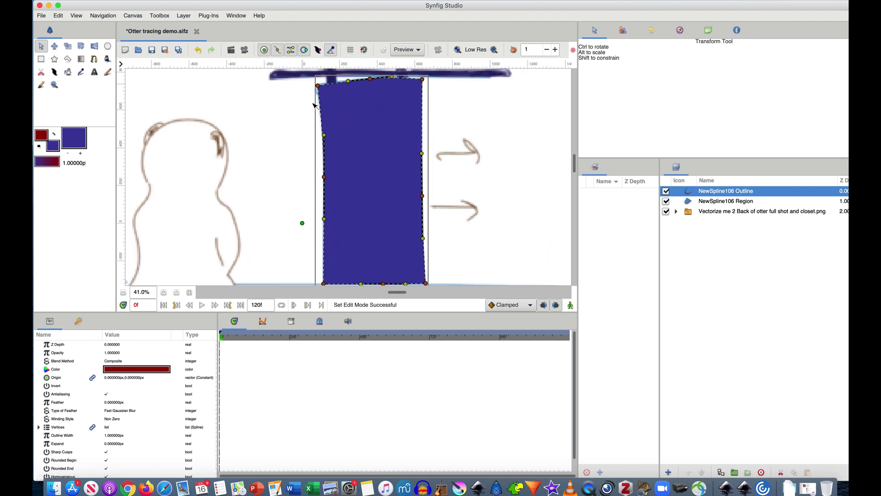
{"action": "key", "text": "ctrl+minus"}
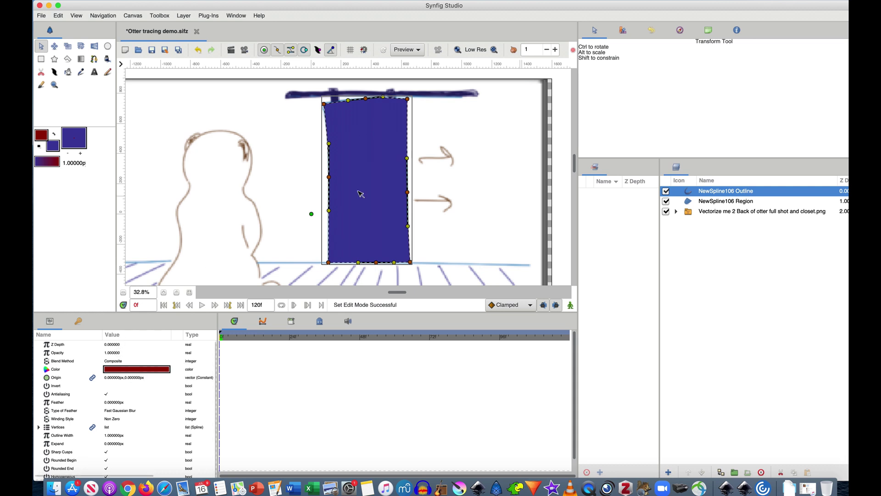
{"action": "scroll", "coordinate": [349, 132], "scroll_direction": "up", "scroll_amount": 4}
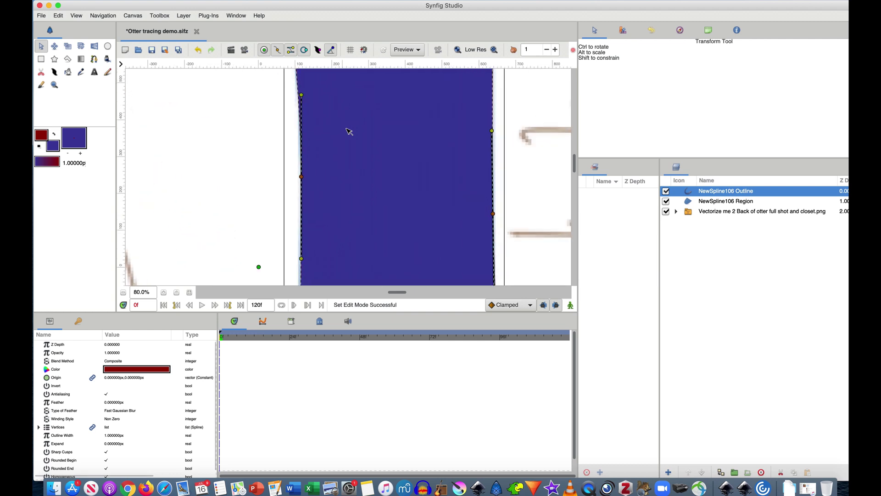
{"action": "scroll", "coordinate": [349, 131], "scroll_direction": "up", "scroll_amount": 5}
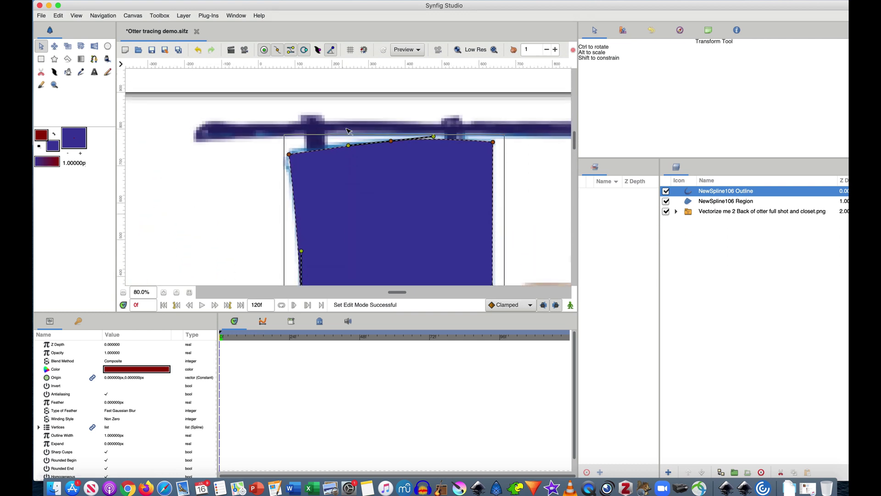
{"action": "scroll", "coordinate": [348, 132], "scroll_direction": "up", "scroll_amount": 1}
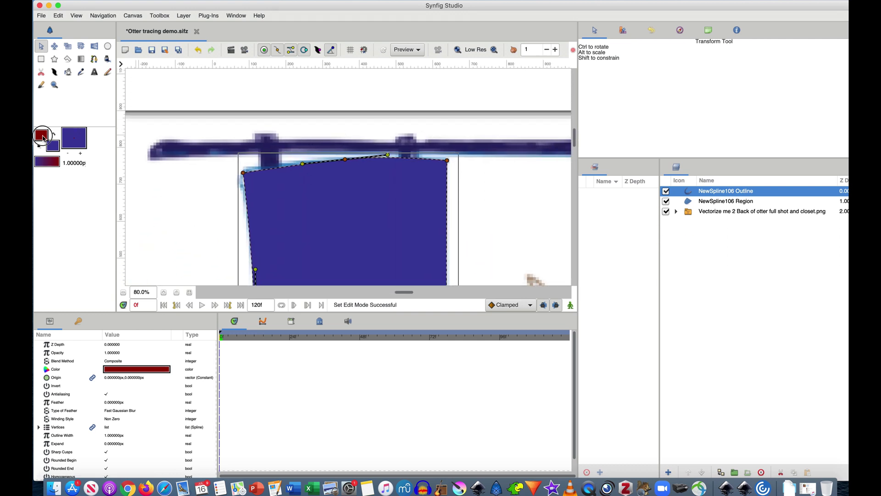
- Set the default outline colour to black #000000 and fill colour to grey #9B9B9B
{"action": "double_click", "coordinate": [41, 134]}
{"action": "left_click_drag", "start_coordinate": [367, 225], "coordinate": [351, 205]}
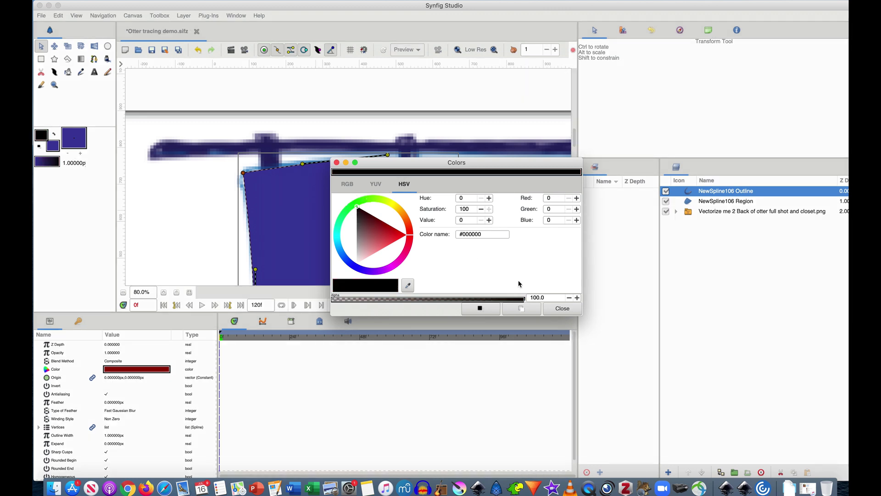
{"action": "left_click", "coordinate": [562, 308]}
{"action": "double_click", "coordinate": [57, 146]}
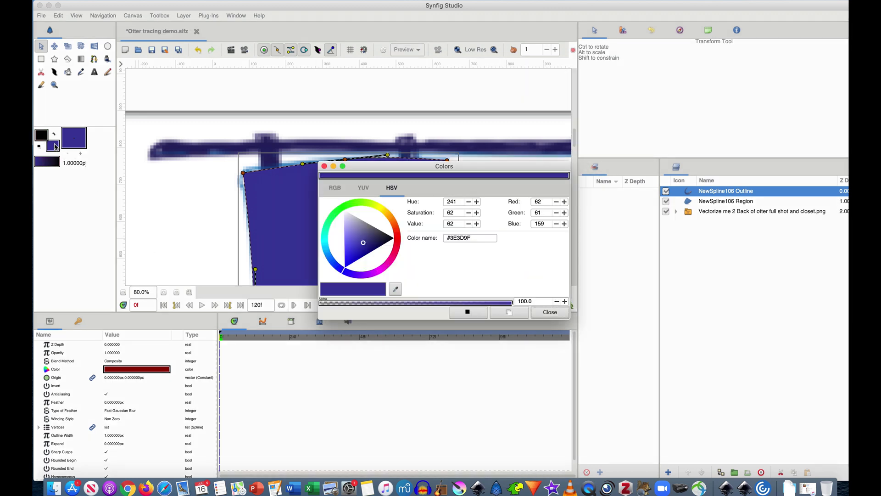
{"action": "left_click_drag", "start_coordinate": [361, 230], "coordinate": [350, 231]}
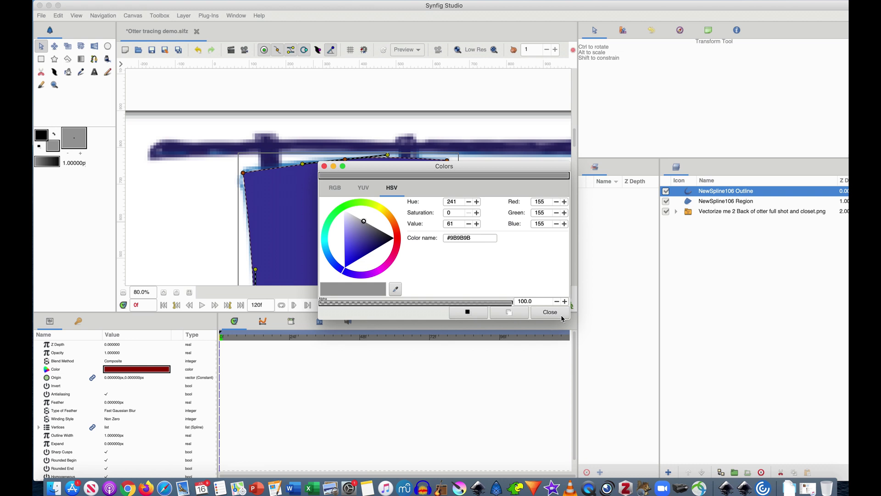
{"action": "left_click", "coordinate": [550, 312]}
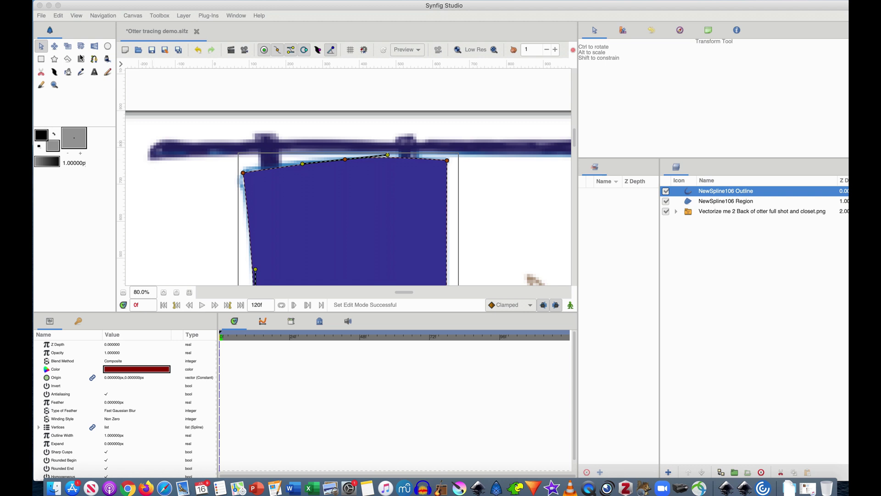
- Trace the rail above the door as a looped spline, NewSpline107
{"action": "left_click", "coordinate": [94, 59]}
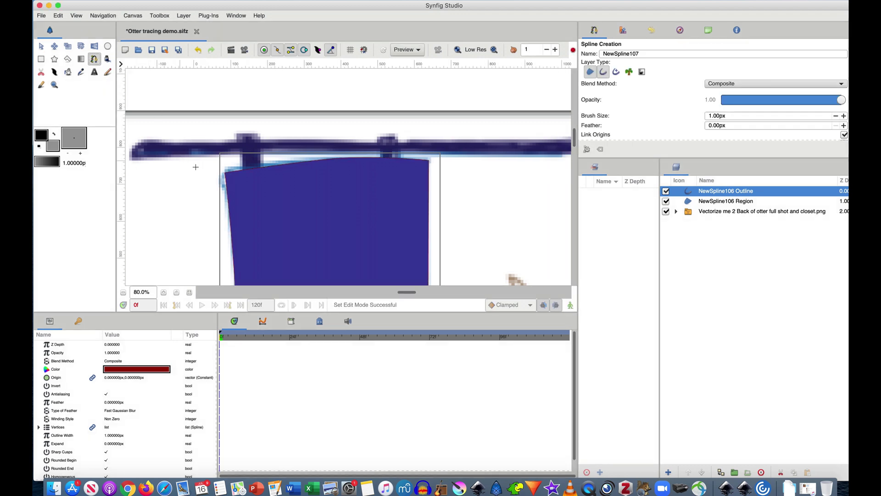
{"action": "scroll", "coordinate": [195, 167], "scroll_direction": "right", "scroll_amount": 2}
{"action": "scroll", "coordinate": [196, 167], "scroll_direction": "down", "scroll_amount": 2, "text": "ctrl"}
{"action": "scroll", "coordinate": [209, 168], "scroll_direction": "up", "scroll_amount": 1}
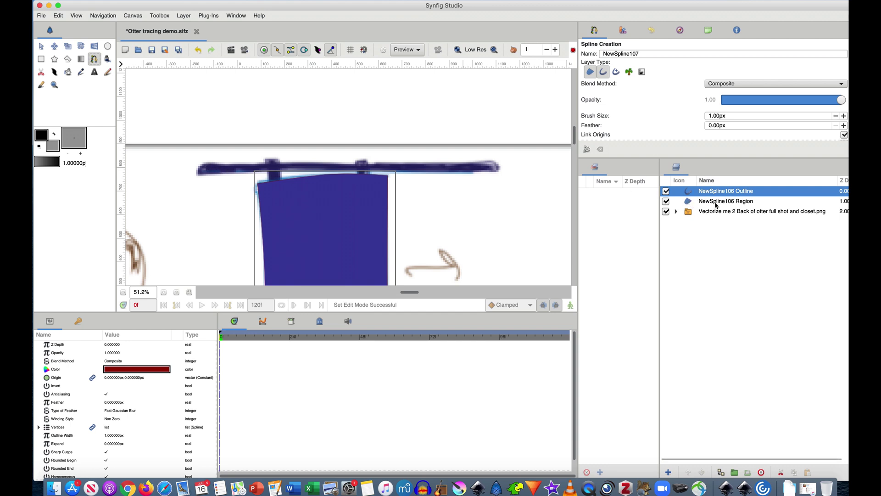
{"action": "left_click", "coordinate": [201, 168]}
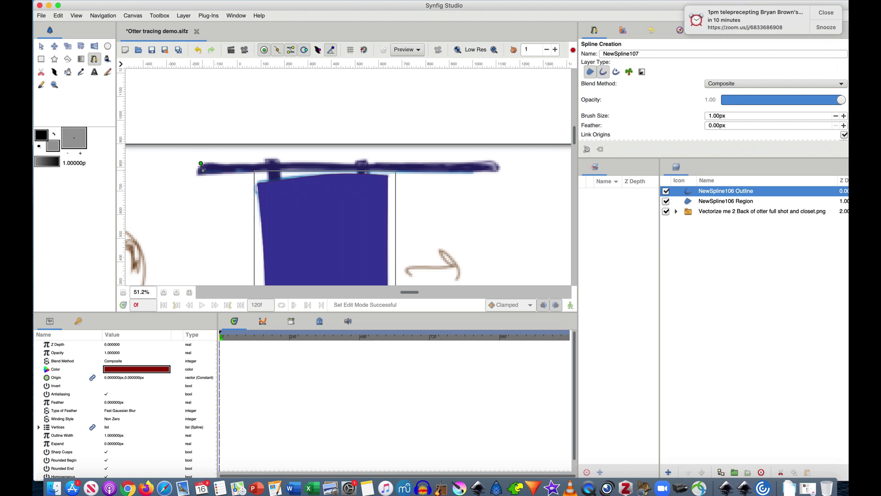
{"action": "left_click", "coordinate": [836, 13]}
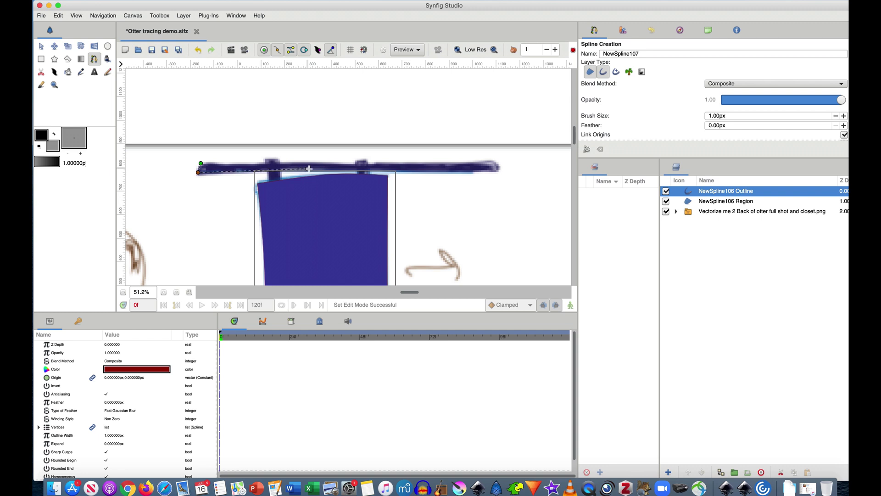
{"action": "left_click_drag", "start_coordinate": [321, 169], "coordinate": [485, 168]}
{"action": "left_click_drag", "start_coordinate": [348, 161], "coordinate": [298, 162]}
{"action": "left_click", "coordinate": [248, 163]}
{"action": "right_click", "coordinate": [201, 163]}
{"action": "left_click", "coordinate": [222, 204]}
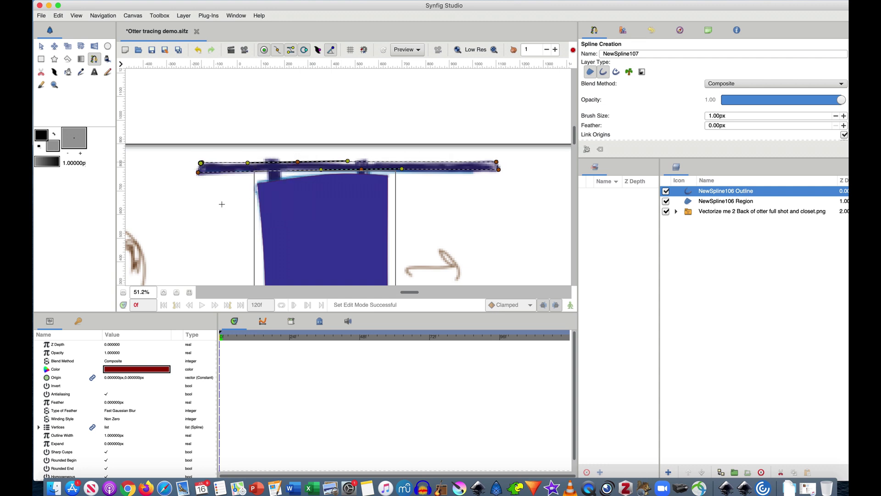
- Finish the rail's layers, save the file, and zoom in on the rail
{"action": "key", "text": "alt+a"}
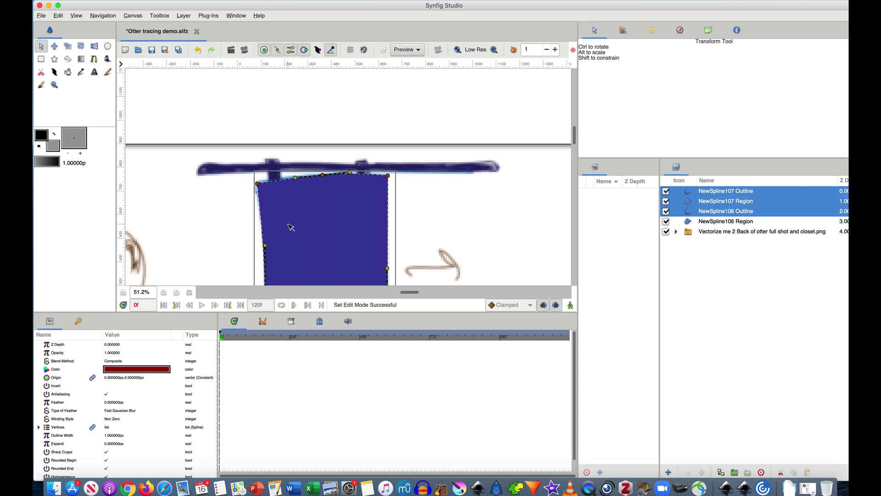
{"action": "key", "text": "ctrl+s"}
{"action": "scroll", "coordinate": [275, 172], "scroll_direction": "up", "scroll_amount": 3}
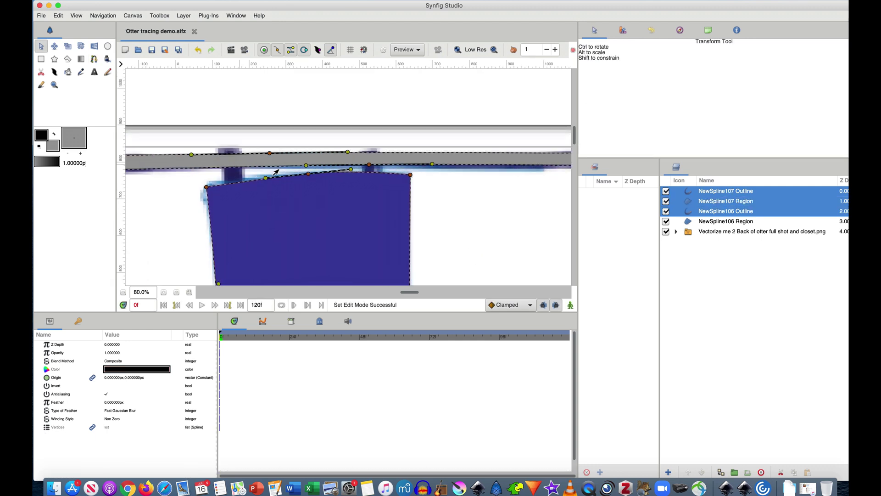
- Trace the left hanger on the rail as a looped grey shape, NewSpline108
{"action": "key", "text": "alt+b"}
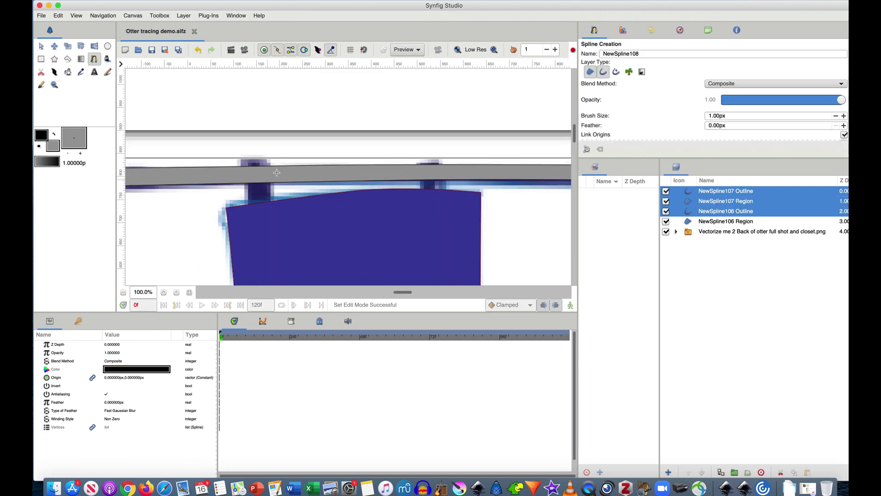
{"action": "left_click", "coordinate": [244, 161]}
{"action": "left_click_drag", "start_coordinate": [250, 197], "coordinate": [250, 204]}
{"action": "left_click", "coordinate": [248, 210]}
{"action": "left_click_drag", "start_coordinate": [272, 167], "coordinate": [272, 163]}
{"action": "left_click", "coordinate": [268, 157]}
{"action": "right_click", "coordinate": [243, 160]}
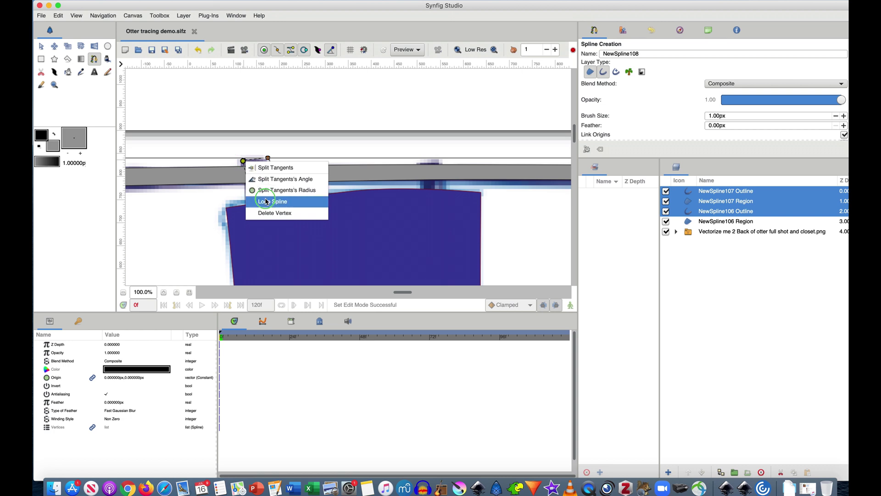
{"action": "left_click", "coordinate": [257, 200]}
{"action": "key", "text": "alt+a"}
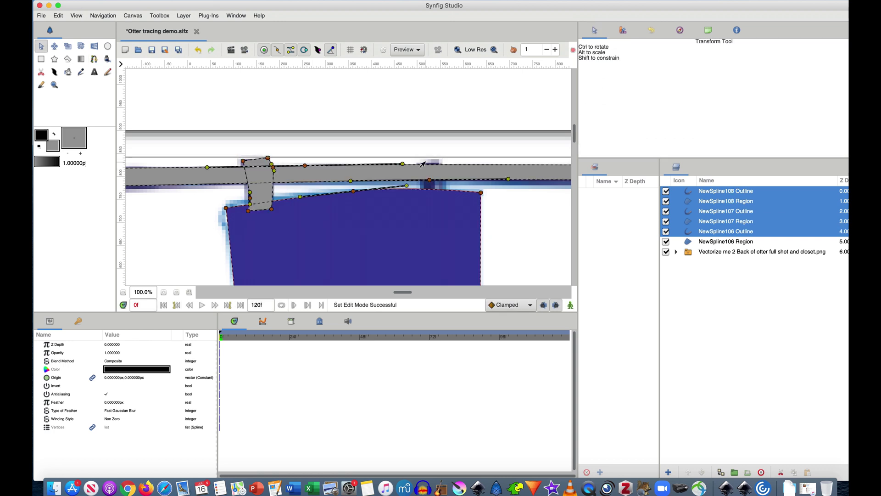
- Trace the right hanger on the rail as a looped grey shape, NewSpline109
{"action": "key", "text": "alt+b"}
{"action": "left_click", "coordinate": [419, 162]}
{"action": "left_click_drag", "start_coordinate": [421, 184], "coordinate": [421, 188]}
{"action": "left_click", "coordinate": [421, 196]}
{"action": "left_click", "coordinate": [443, 194]}
{"action": "left_click_drag", "start_coordinate": [443, 162], "coordinate": [445, 165]}
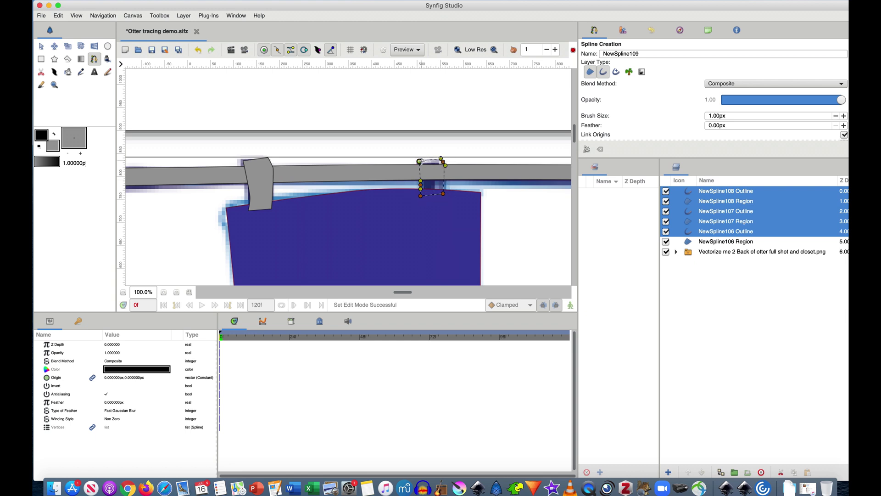
{"action": "right_click", "coordinate": [421, 161]}
{"action": "left_click", "coordinate": [435, 202]}
{"action": "key", "text": "alt+a"}
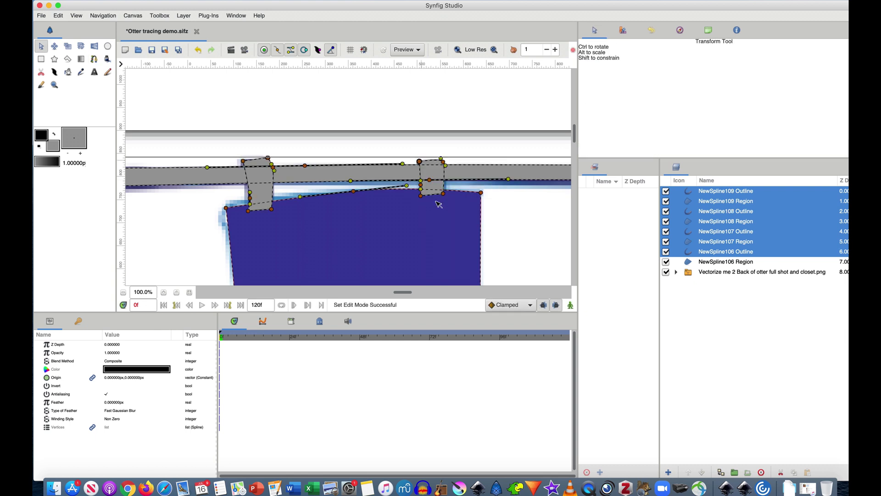
- Recolour the door's fill from dark blue to a muted brown (#998664)
{"action": "left_click", "coordinate": [395, 221]}
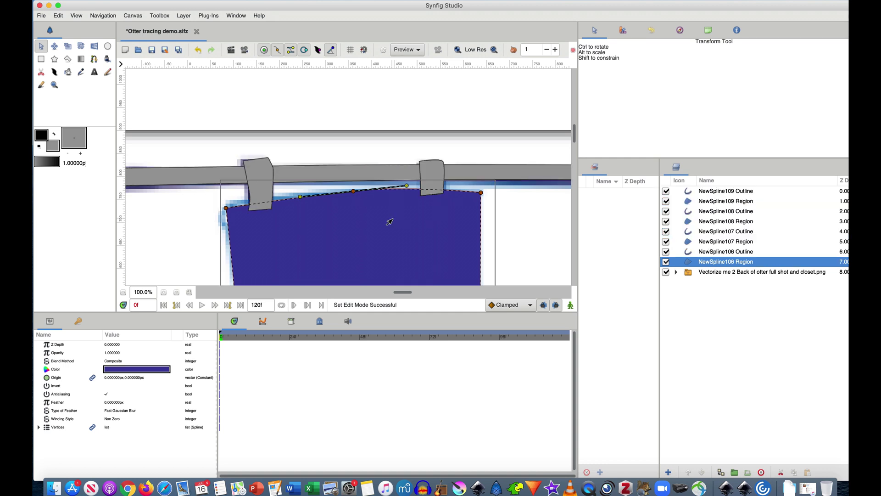
{"action": "scroll", "coordinate": [389, 222], "scroll_direction": "down", "scroll_amount": 6}
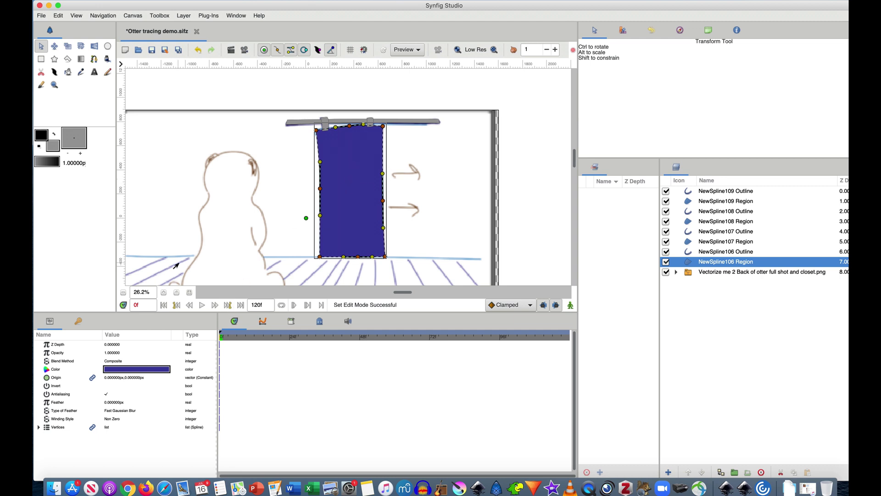
{"action": "double_click", "coordinate": [137, 369]}
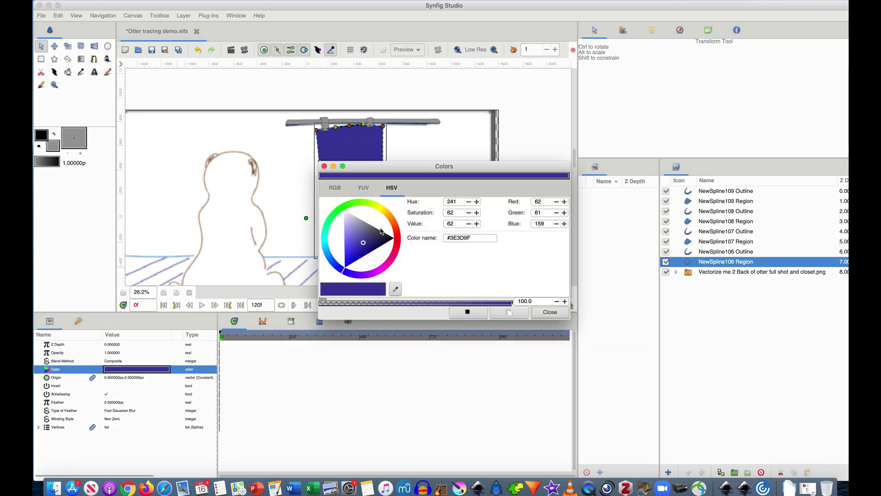
{"action": "left_click", "coordinate": [390, 214]}
{"action": "left_click", "coordinate": [363, 239]}
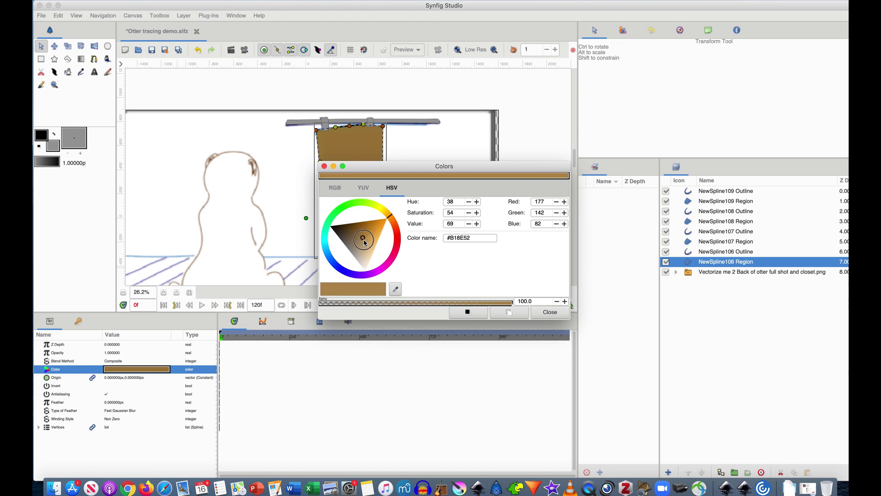
{"action": "left_click_drag", "start_coordinate": [363, 240], "coordinate": [356, 243]}
{"action": "left_click", "coordinate": [550, 311]}
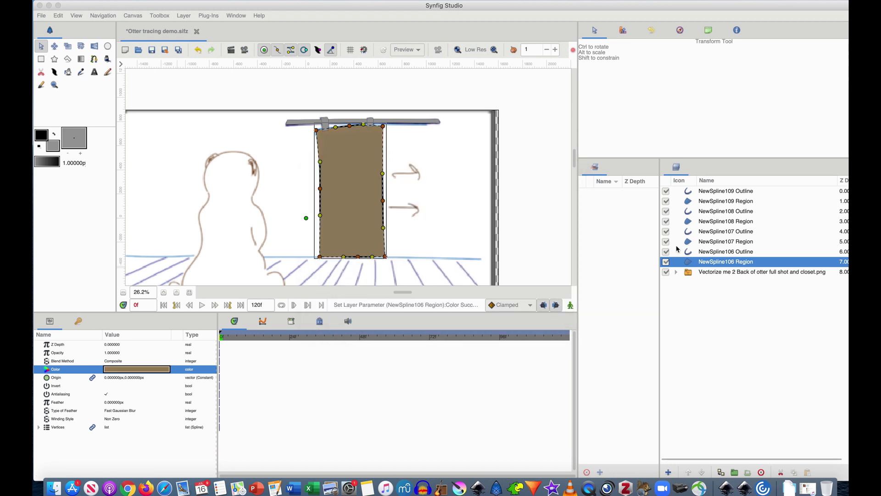
- Toggle the door fill layer's visibility off and on twice to compare with the sketch
{"action": "left_click", "coordinate": [667, 262]}
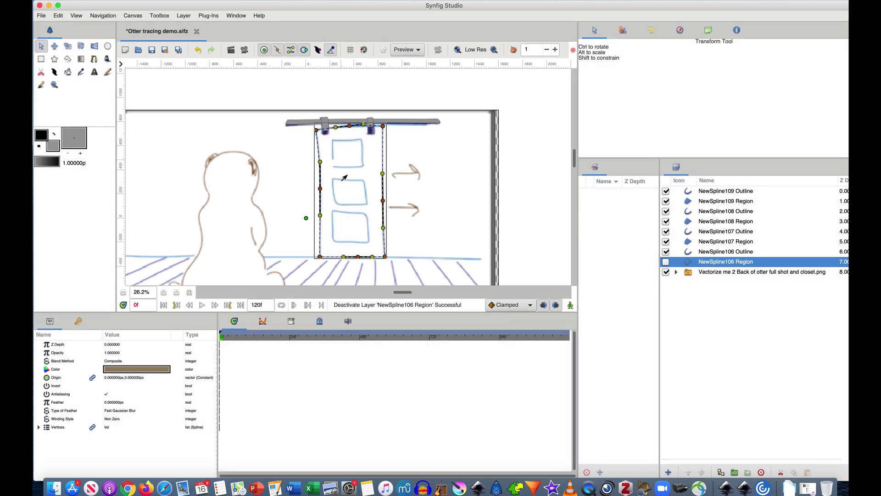
{"action": "left_click", "coordinate": [667, 262]}
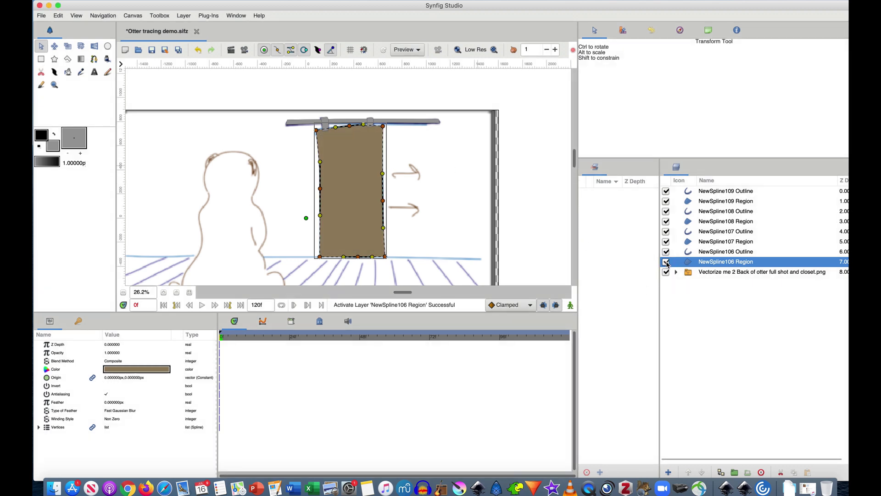
{"action": "left_click", "coordinate": [666, 262]}
{"action": "left_click", "coordinate": [666, 262]}
- Trace the upper door window as a looped rectangular spline
{"action": "scroll", "coordinate": [339, 177], "scroll_direction": "up", "scroll_amount": 4}
{"action": "key", "text": "alt+b"}
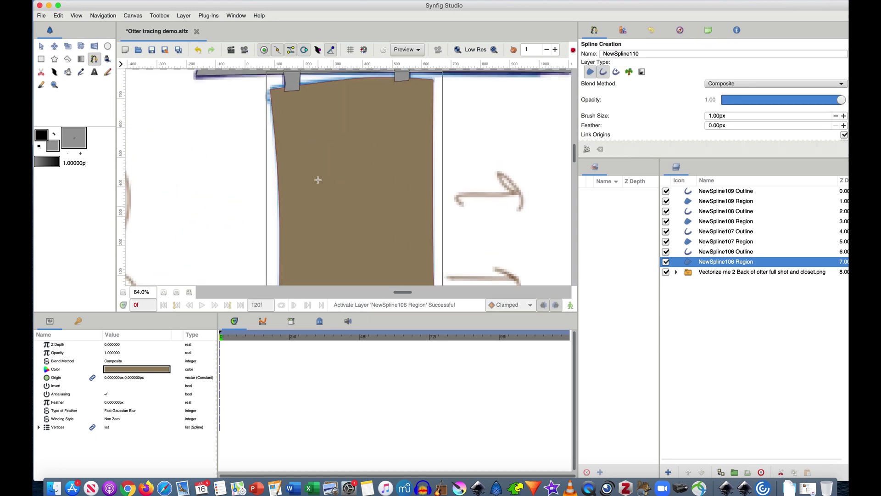
{"action": "scroll", "coordinate": [318, 180], "scroll_direction": "up", "scroll_amount": 2}
{"action": "left_click_drag", "start_coordinate": [307, 138], "coordinate": [309, 201]}
{"action": "left_click", "coordinate": [398, 202]}
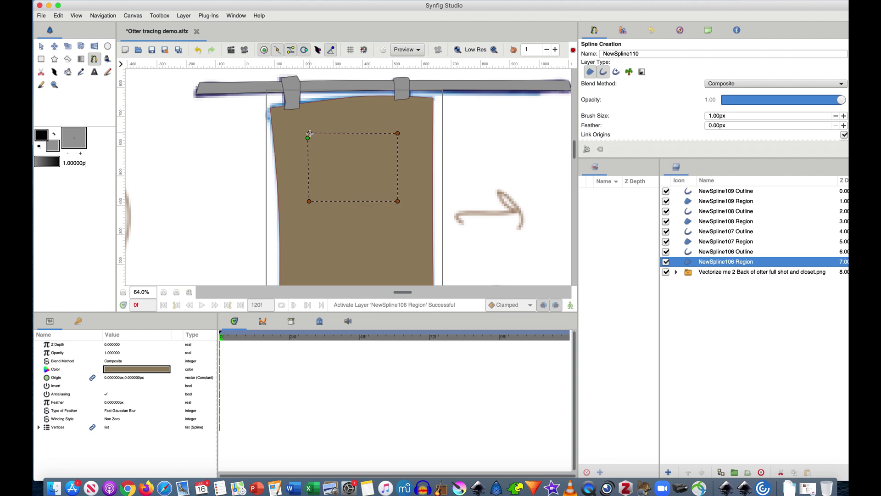
{"action": "mouse_move", "coordinate": [307, 137]}
{"action": "left_mouse_down"}
{"action": "mouse_move", "coordinate": [186, 276]}
{"action": "mouse_move", "coordinate": [232, 248]}
{"action": "mouse_move", "coordinate": [312, 135]}
{"action": "left_mouse_up"}
{"action": "right_click", "coordinate": [308, 138]}
{"action": "left_click", "coordinate": [338, 181]}
{"action": "key", "text": "alt+a"}
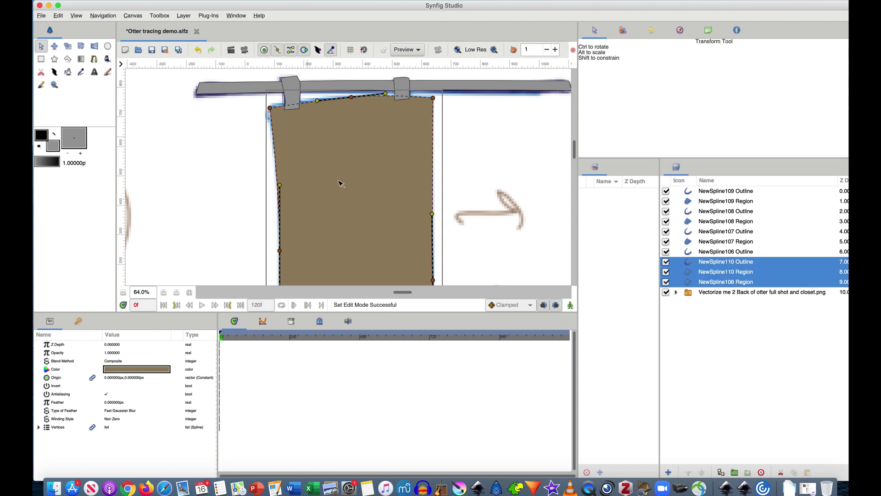
- Trace the lower door panel as a second looped rectangular spline
{"action": "scroll", "coordinate": [335, 193], "scroll_direction": "down", "scroll_amount": 3}
{"action": "key", "text": "alt+b"}
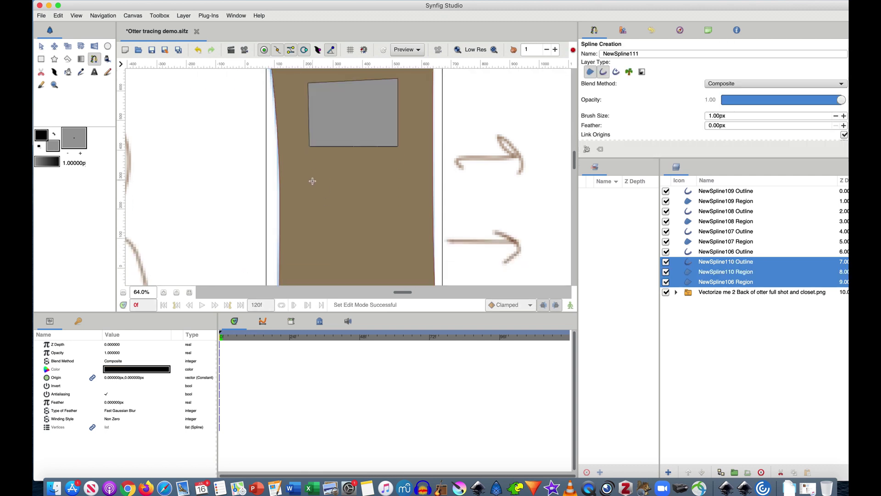
{"action": "left_click", "coordinate": [396, 179]}
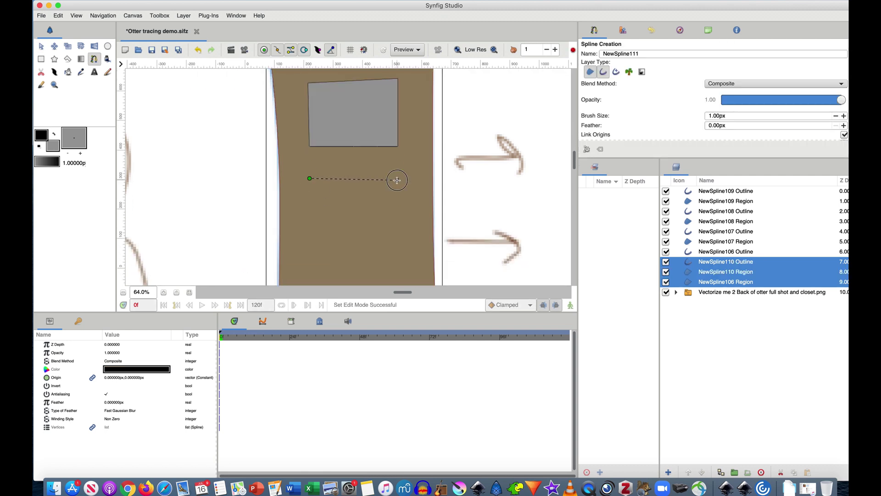
{"action": "left_click", "coordinate": [396, 249]}
{"action": "right_click", "coordinate": [309, 179]}
{"action": "left_click", "coordinate": [322, 220]}
{"action": "key", "text": "alt+a"}
- Fill the lower door panel dark brown (#623A3A)
{"action": "scroll", "coordinate": [358, 223], "scroll_direction": "down", "scroll_amount": 5}
{"action": "left_click", "coordinate": [691, 271]}
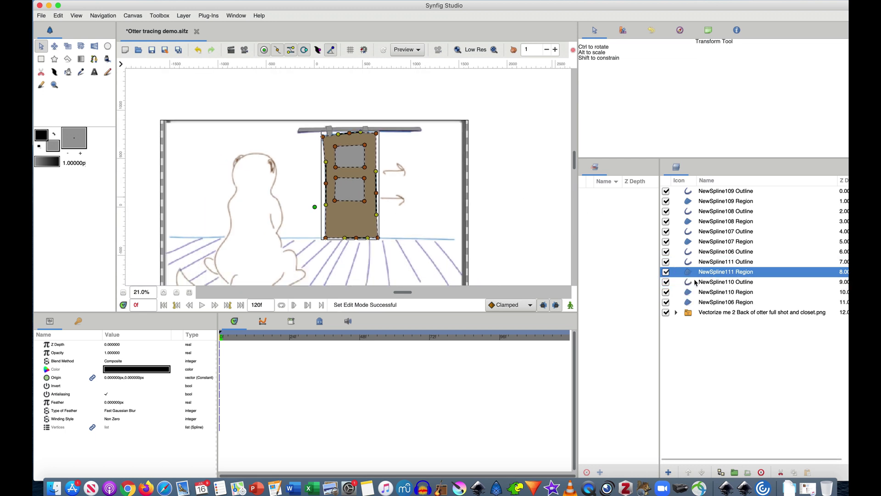
{"action": "key", "text": "Down"}
{"action": "key", "text": "Down"}
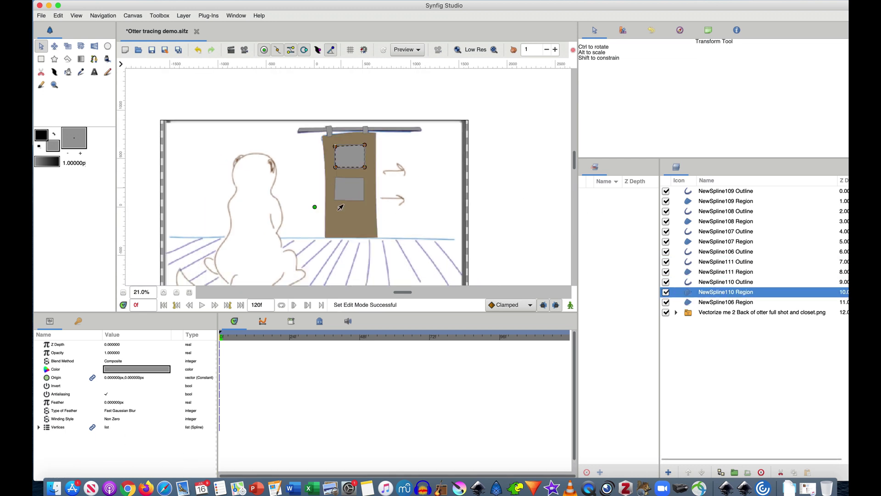
{"action": "left_click", "coordinate": [350, 188]}
{"action": "double_click", "coordinate": [137, 369]}
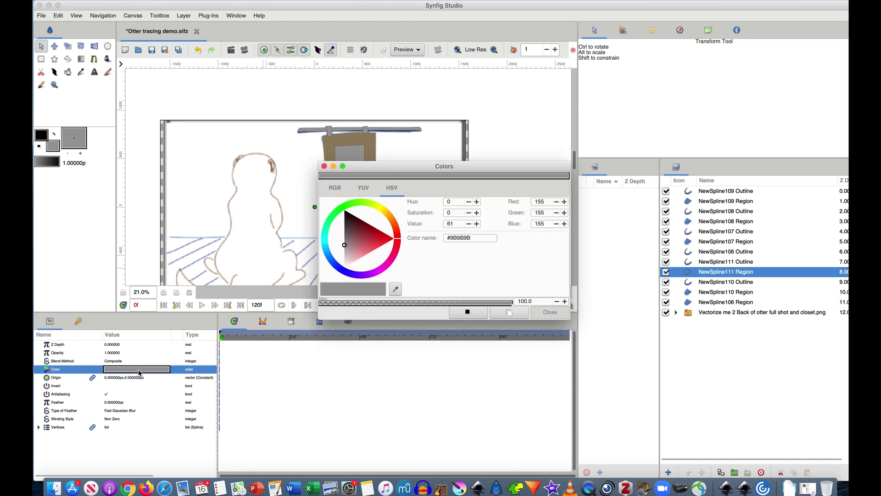
{"action": "left_click", "coordinate": [348, 234]}
{"action": "left_click_drag", "start_coordinate": [396, 235], "coordinate": [392, 220]}
{"action": "left_click", "coordinate": [550, 312]}
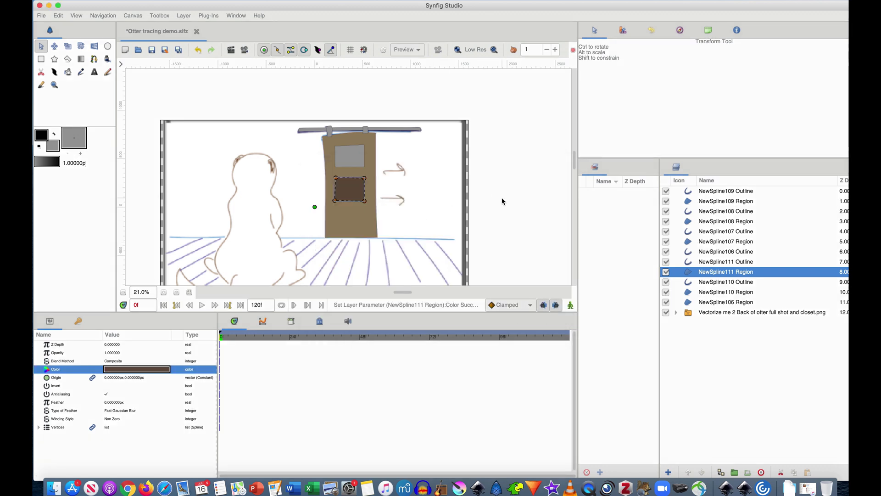
{"action": "left_click", "coordinate": [460, 197]}
- Save the file, then pick out the door window, lower panel and rod brackets on the canvas
{"action": "key", "text": "super+s"}
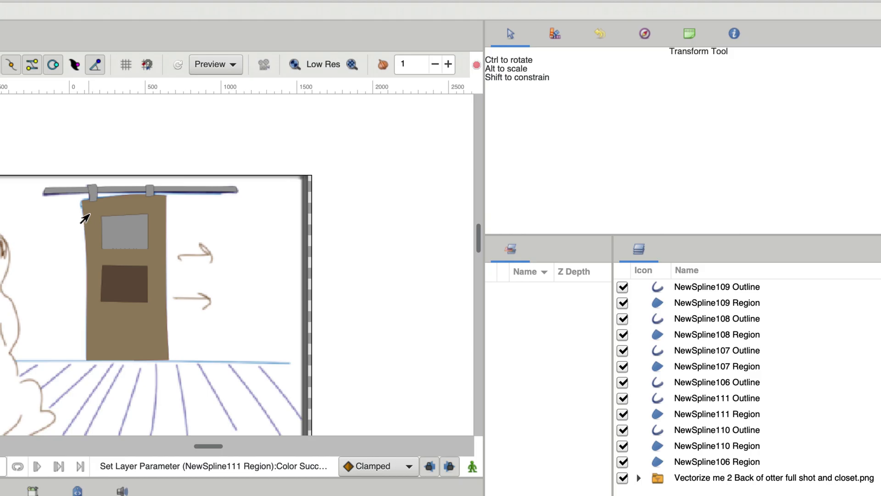
{"action": "left_click", "coordinate": [338, 150]}
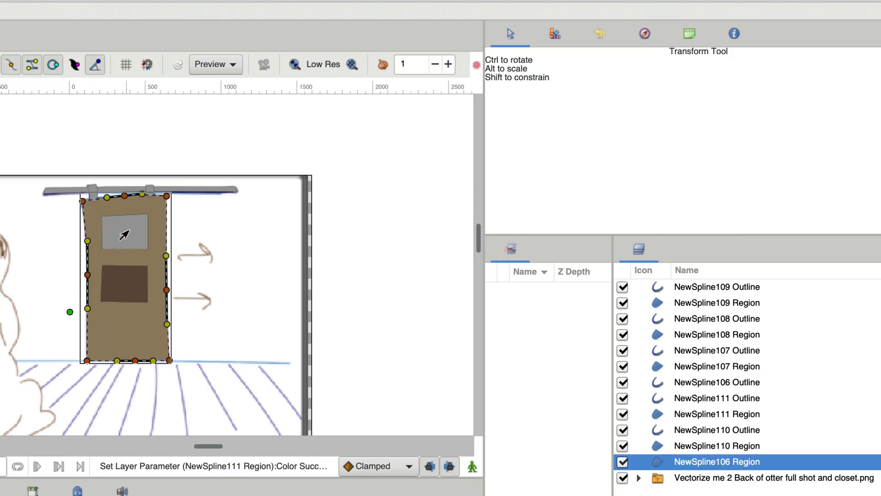
{"action": "left_click", "coordinate": [115, 285]}
{"action": "left_click", "coordinate": [94, 191]}
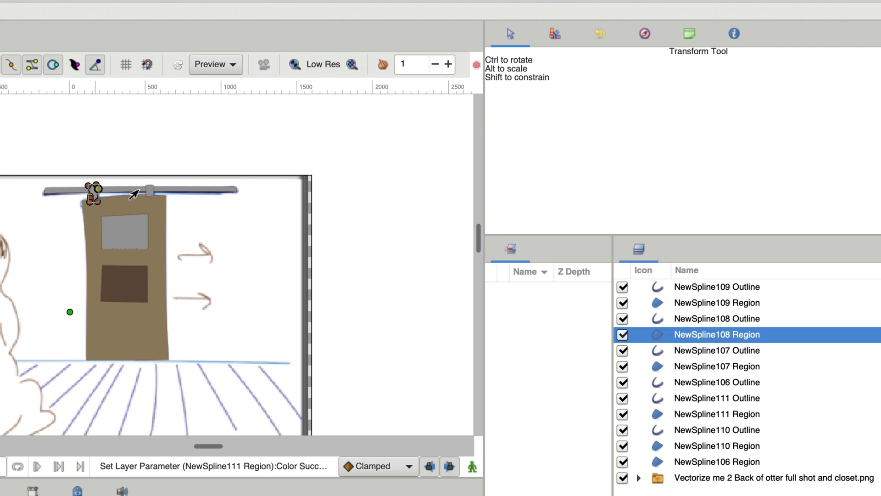
{"action": "left_click", "coordinate": [149, 195]}
{"action": "left_click", "coordinate": [134, 229]}
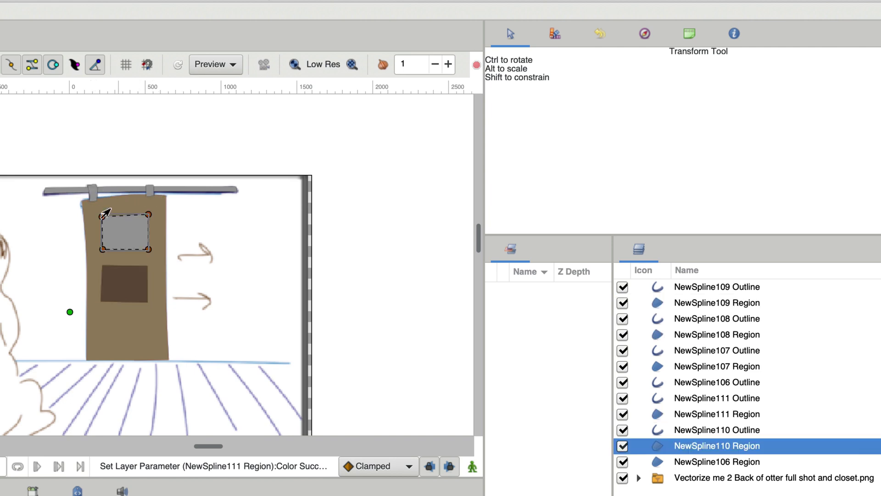
{"action": "left_click", "coordinate": [90, 192]}
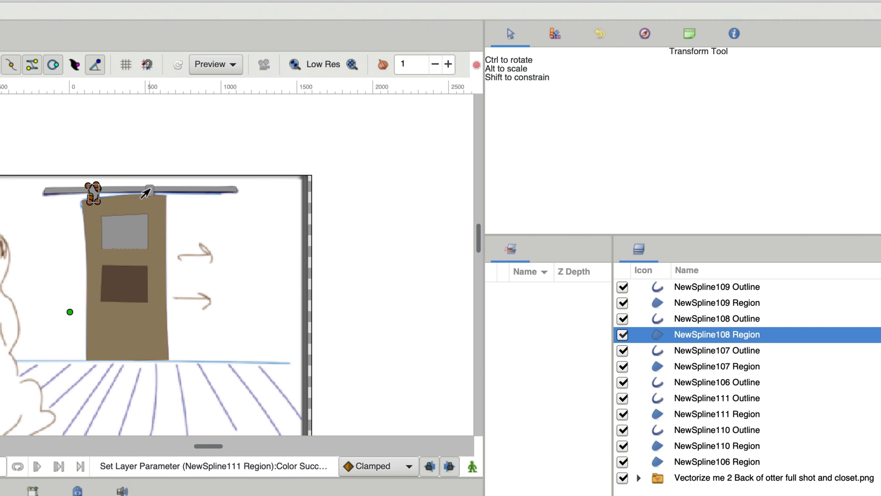
- Group the six door layers and name the group 'whole door'
{"action": "left_click", "coordinate": [671, 463]}
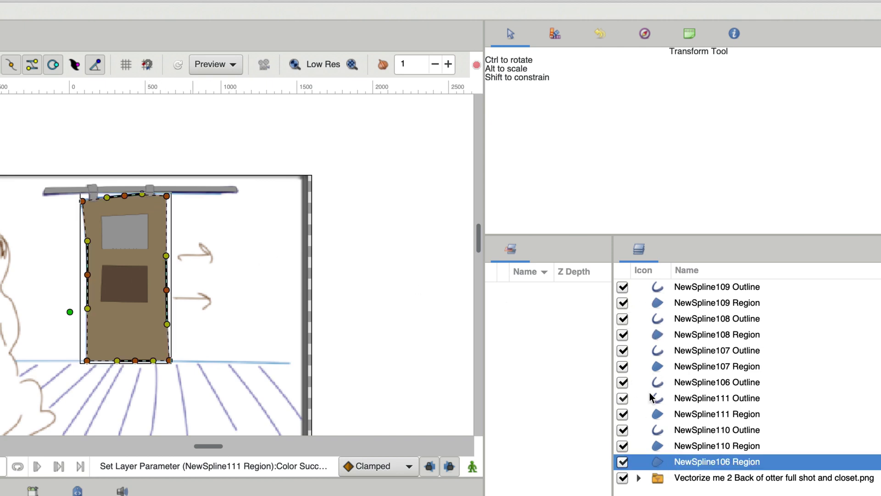
{"action": "left_click_drag", "start_coordinate": [699, 457], "coordinate": [701, 452]}
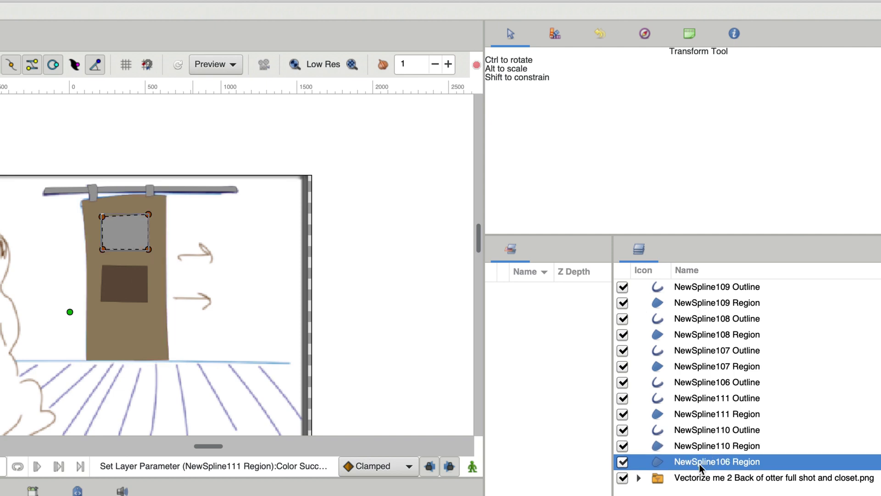
{"action": "key", "text": "shift+Up"}
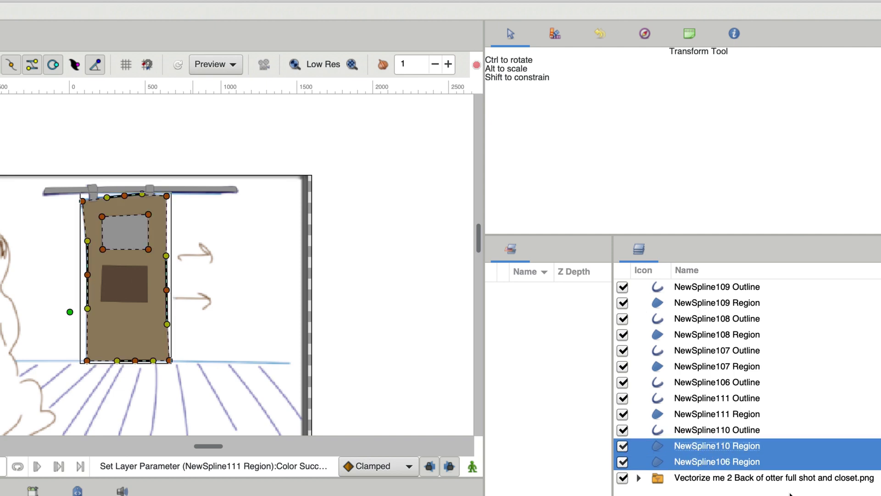
{"action": "key", "text": "shift+Up"}
{"action": "key", "text": "shift+Up"}
{"action": "key", "text": "shift+Up"}
{"action": "key", "text": "shift+Up"}
{"action": "key", "text": "shift+Up"}
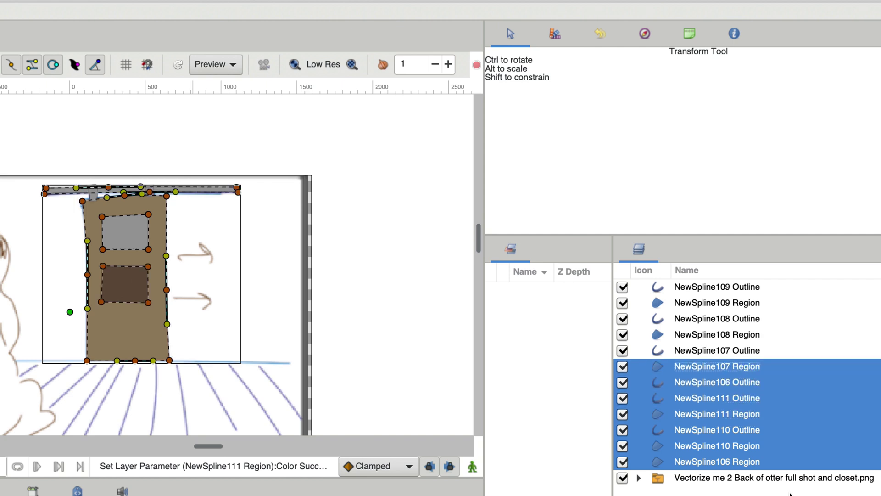
{"action": "key", "text": "shift+Down"}
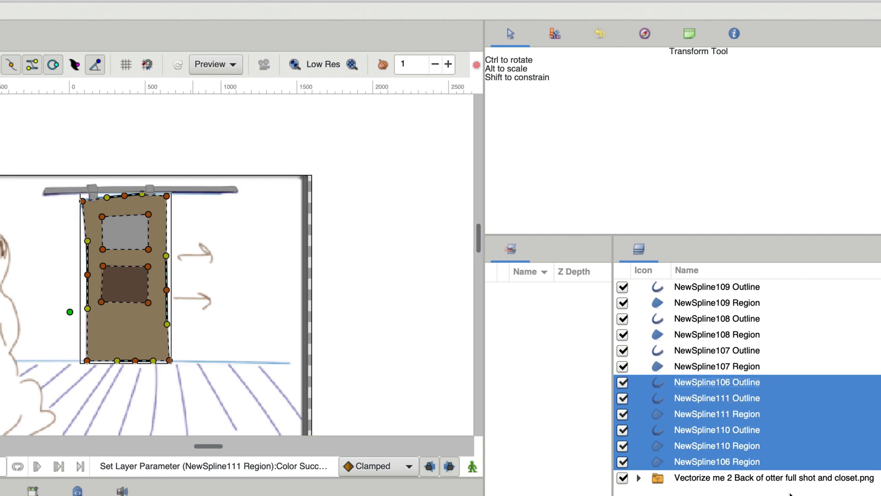
{"action": "key", "text": "shift+Up"}
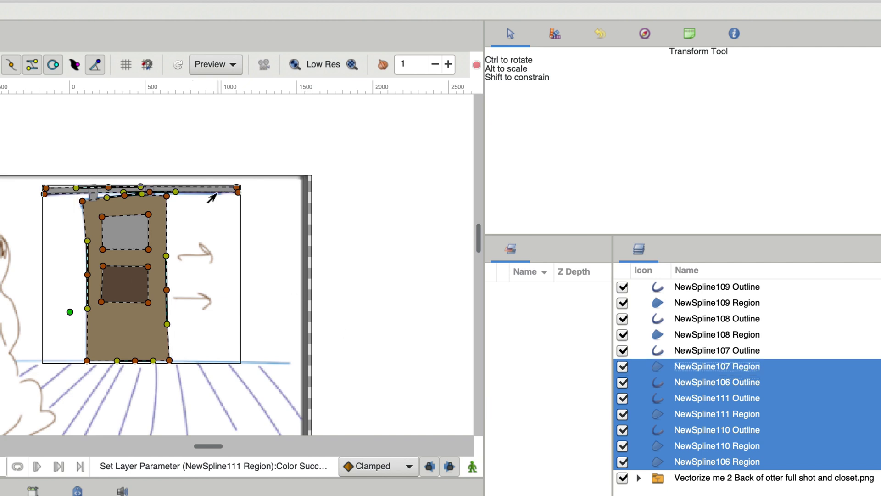
{"action": "key", "text": "shift+Down"}
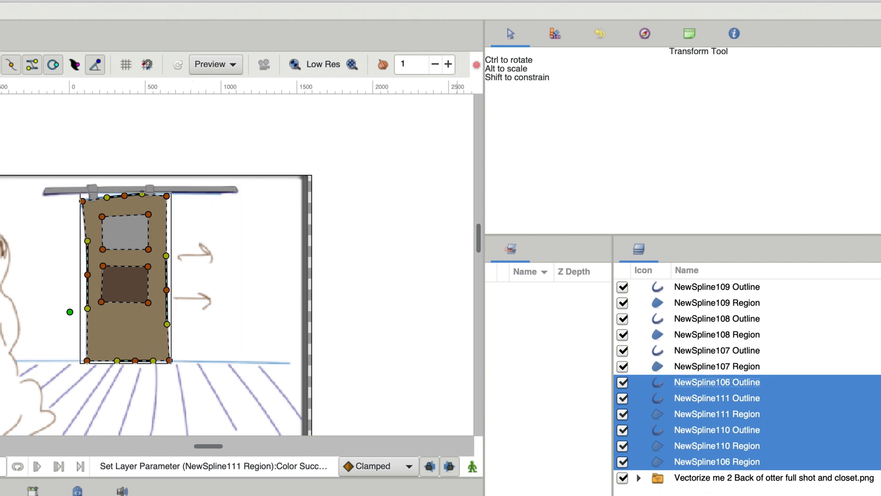
{"action": "key", "text": "ctrl+g"}
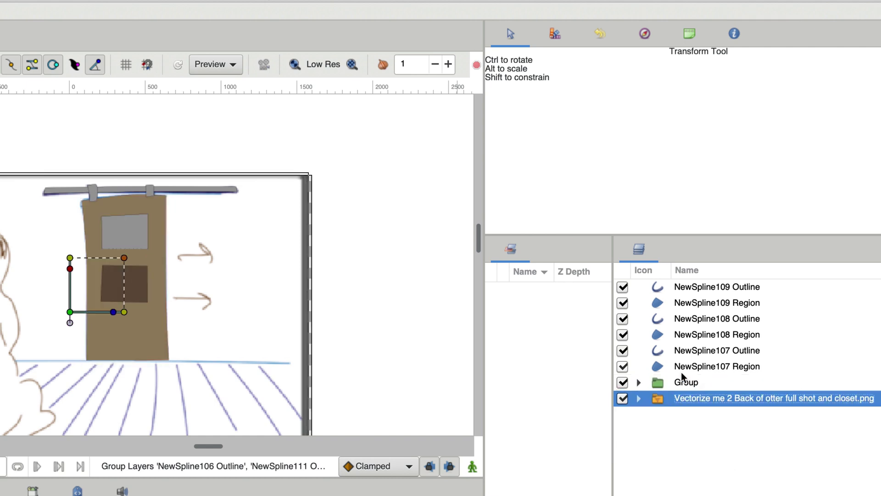
{"action": "double_click", "coordinate": [685, 381]}
{"action": "type", "text": "whole door"}
{"action": "key", "text": "Return"}
- Cut the four rod-bracket layers and paste them inside the whole door group
{"action": "left_click", "coordinate": [658, 318]}
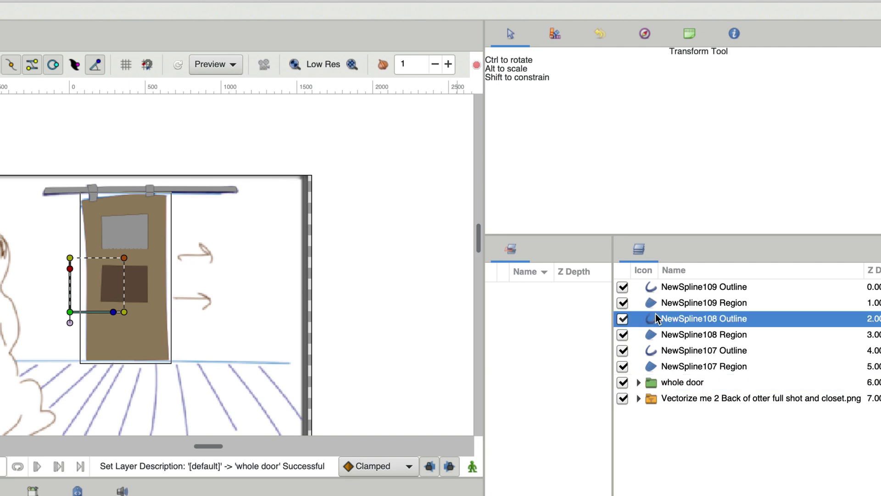
{"action": "key", "text": "Down"}
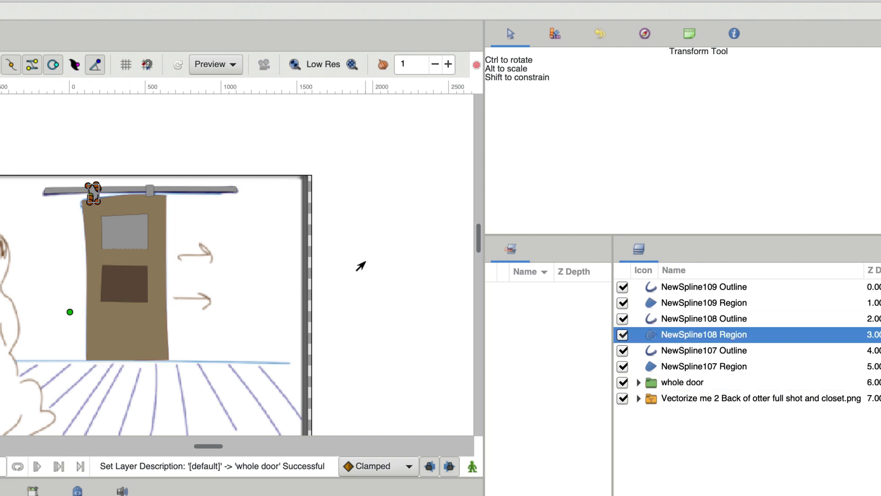
{"action": "key", "text": "shift+Up"}
{"action": "key", "text": "shift+Up"}
{"action": "key", "text": "shift+Up"}
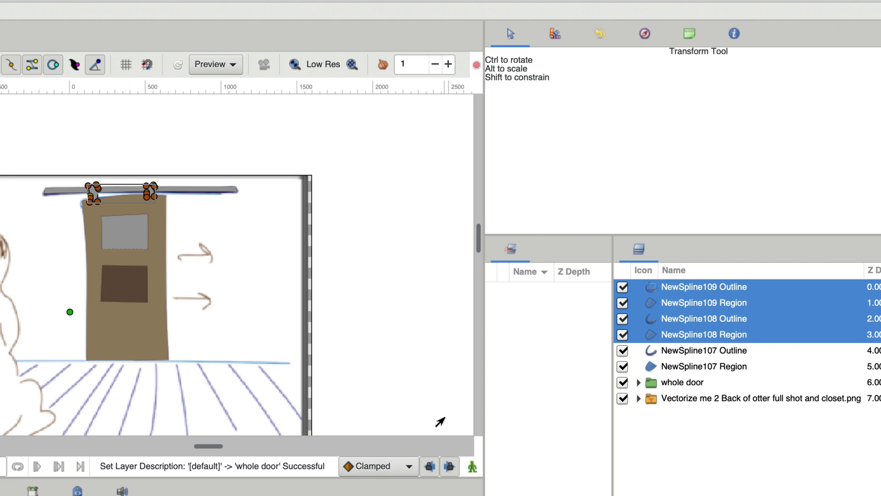
{"action": "key", "text": "Delete"}
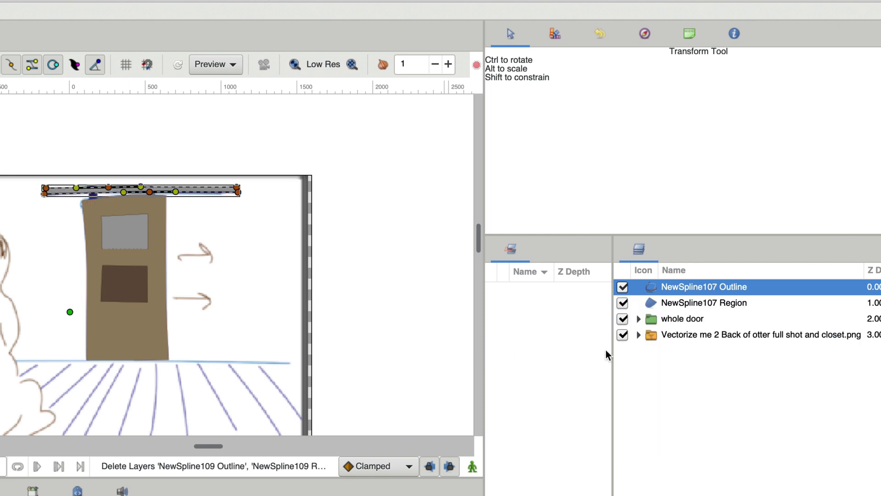
{"action": "left_click", "coordinate": [638, 318]}
{"action": "left_click", "coordinate": [664, 334]}
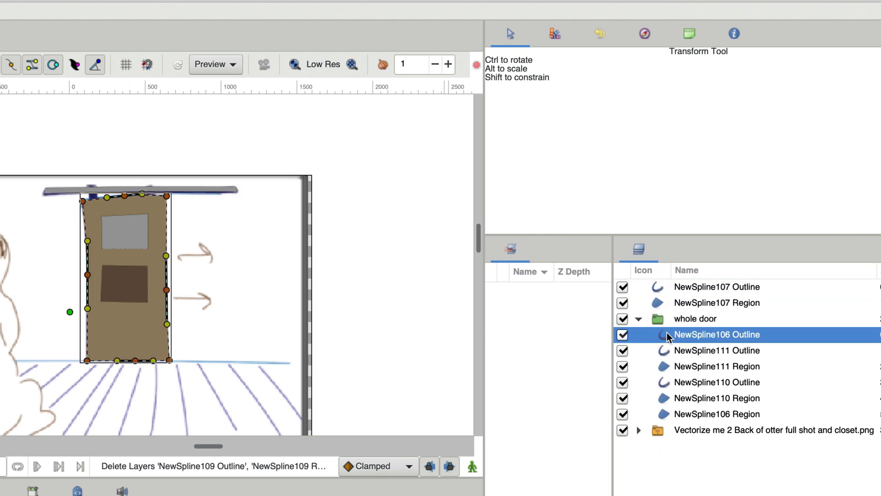
{"action": "key", "text": "ctrl+v"}
- Select the whole door group and collapse it in the Layers panel
{"action": "left_click", "coordinate": [360, 250]}
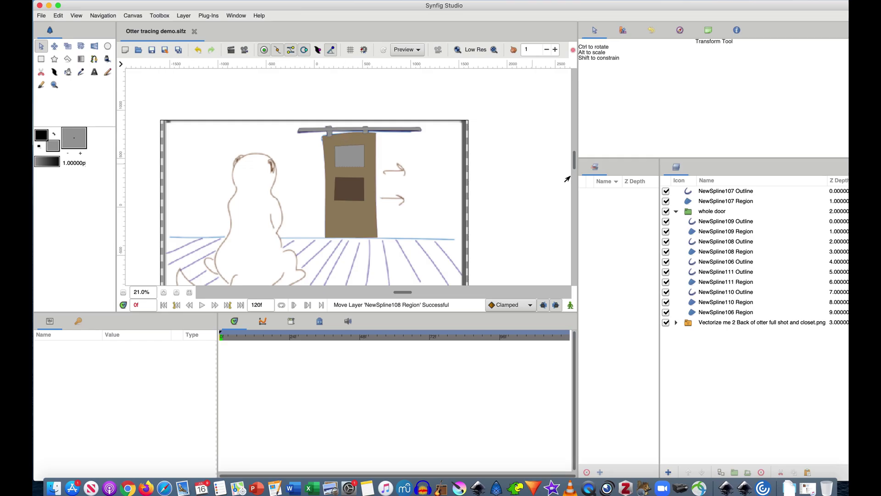
{"action": "left_click", "coordinate": [368, 134]}
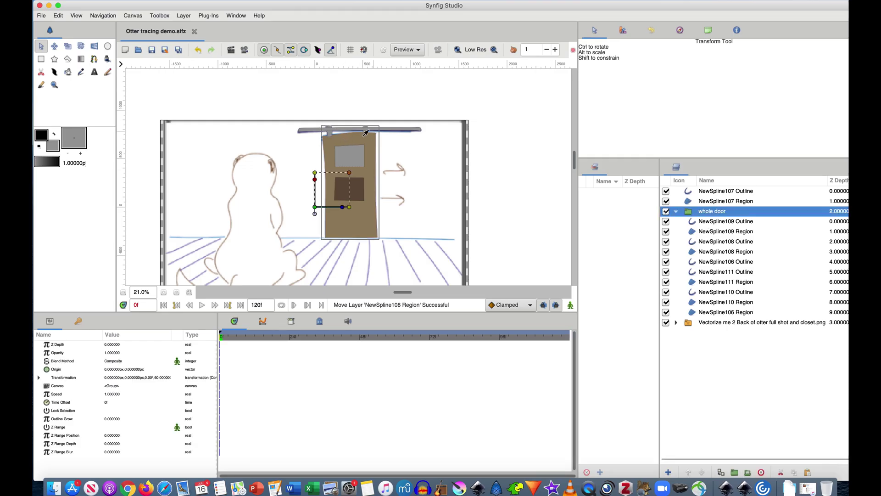
{"action": "scroll", "coordinate": [324, 138], "scroll_direction": "up", "scroll_amount": 5}
{"action": "scroll", "coordinate": [324, 138], "scroll_direction": "up", "scroll_amount": 2}
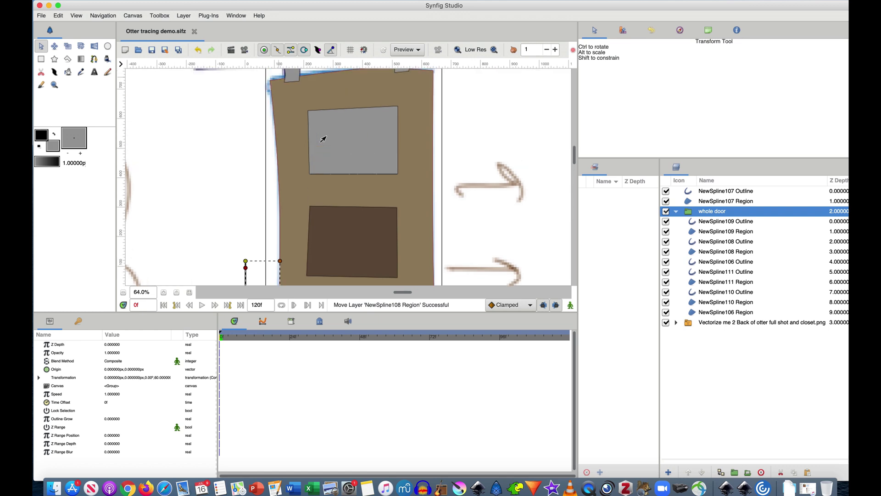
{"action": "scroll", "coordinate": [324, 138], "scroll_direction": "up", "scroll_amount": 2}
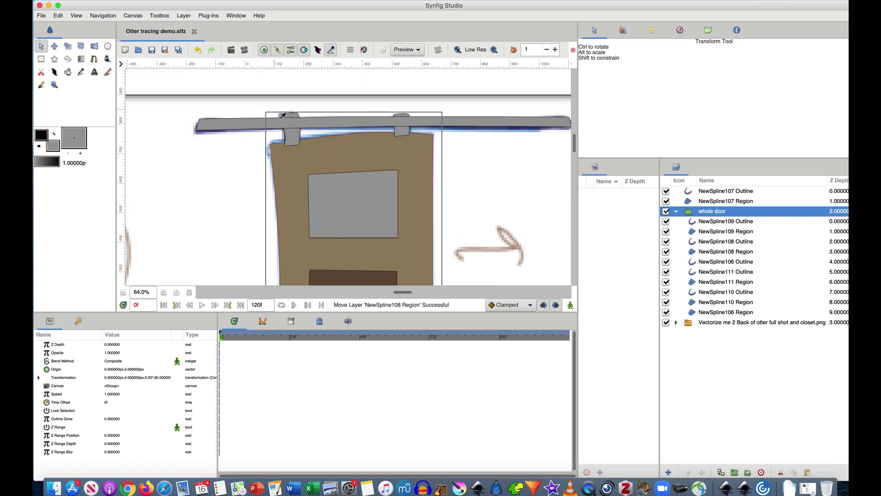
{"action": "left_click", "coordinate": [676, 211]}
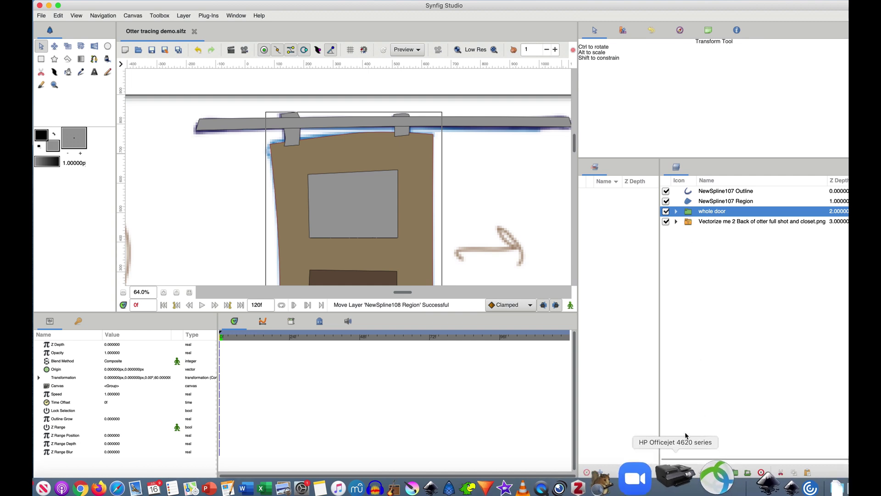
- Raise the whole door group twice to the top of the stack, then save
{"action": "left_click", "coordinate": [688, 472]}
{"action": "left_click", "coordinate": [689, 472]}
{"action": "key", "text": "ctrl+s"}
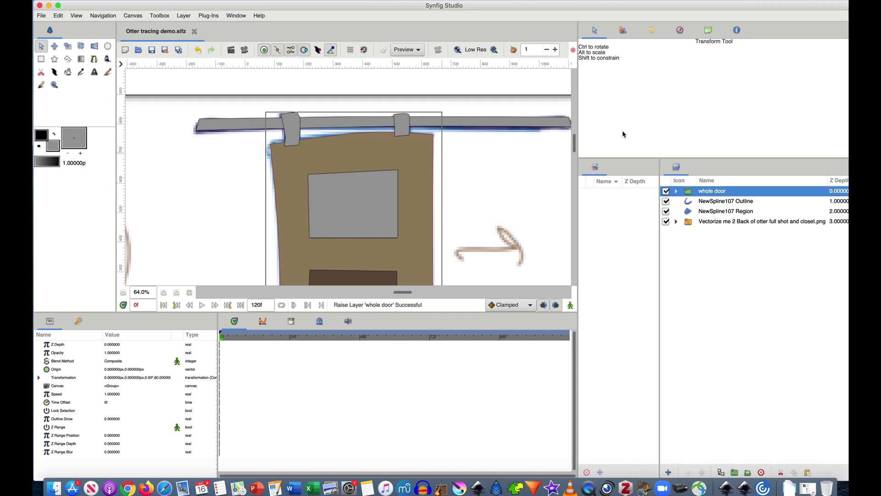
{"action": "key", "text": "minus"}
{"action": "key", "text": "minus"}
{"action": "key", "text": "minus"}
{"action": "key", "text": "minus"}
{"action": "key", "text": "minus"}
{"action": "key", "text": "minus"}
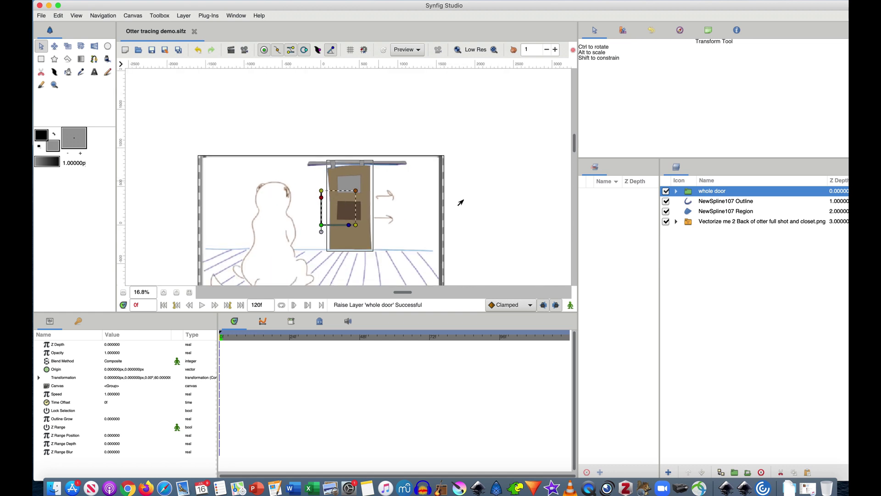
- Try moving the whole door group's origin and nudging it, undoing the changes
{"action": "left_click_drag", "start_coordinate": [321, 233], "coordinate": [335, 237]}
{"action": "key", "text": "ctrl+z"}
{"action": "key", "text": "space"}
{"action": "key", "text": "ctrl+comma"}
{"action": "key", "text": "ctrl+comma"}
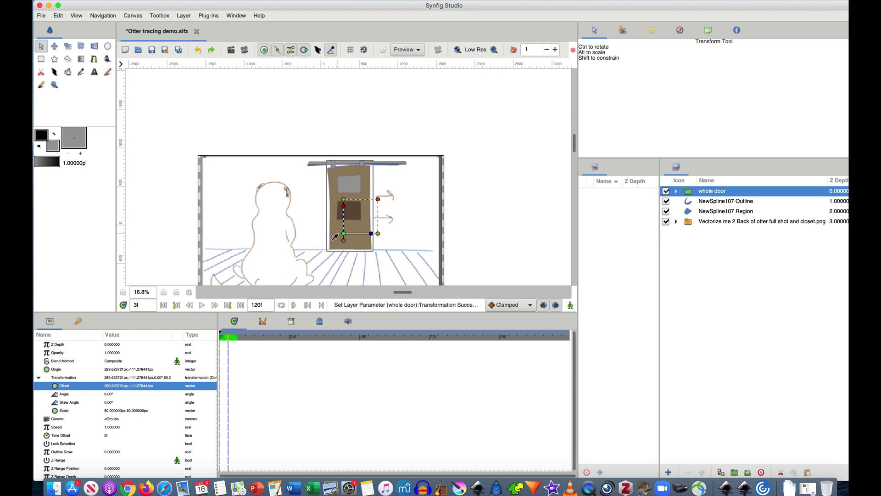
{"action": "key", "text": "ctrl+r"}
{"action": "key", "text": "ctrl+r"}
{"action": "key", "text": "ctrl+z"}
{"action": "key", "text": "ctrl+z"}
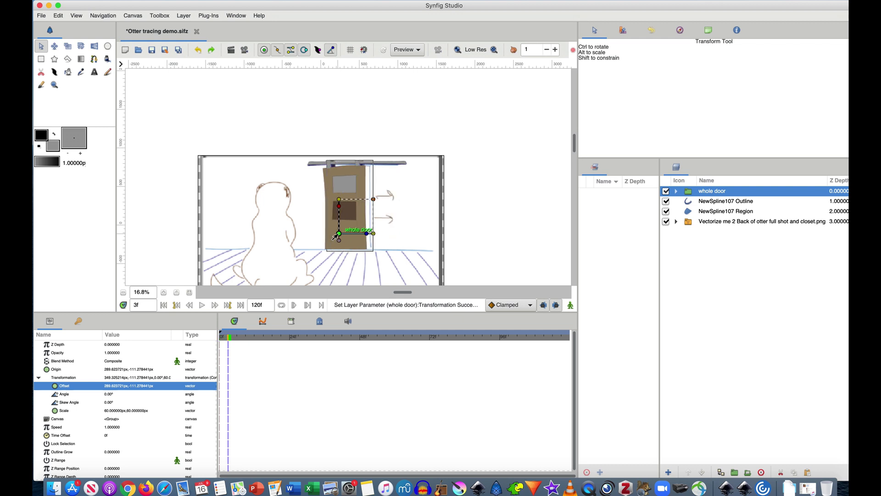
{"action": "key", "text": "ctrl+z"}
{"action": "key", "text": "ctrl+r"}
{"action": "key", "text": "ctrl+r"}
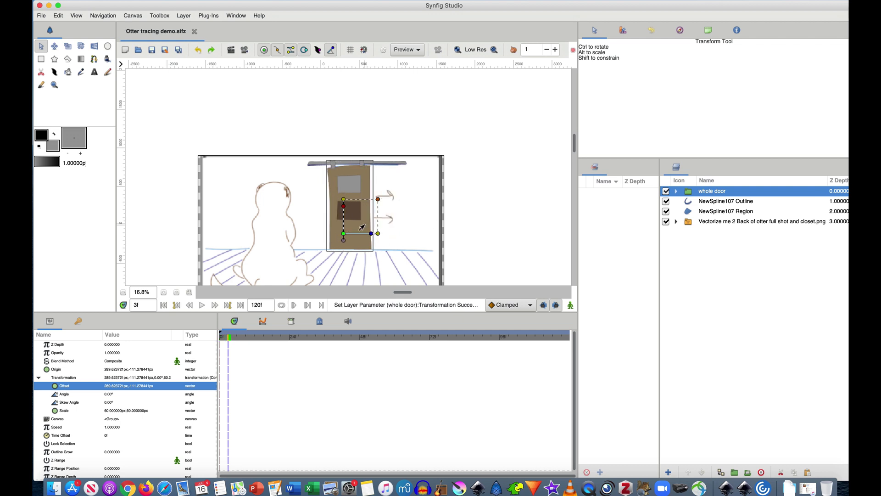
- Undo a trial skew so the door stays upright in place, then save
{"action": "left_click_drag", "start_coordinate": [344, 206], "coordinate": [351, 208]}
{"action": "key", "text": "ctrl+z"}
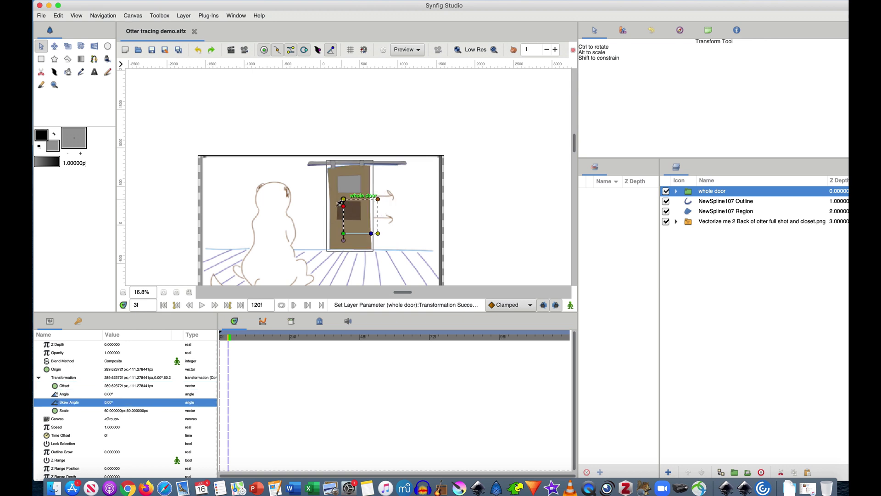
{"action": "key", "text": "ctrl+s"}
{"action": "scroll", "coordinate": [490, 205], "scroll_direction": "down", "scroll_amount": 4}
{"action": "scroll", "coordinate": [489, 205], "scroll_direction": "left", "scroll_amount": 5}
{"action": "scroll", "coordinate": [489, 205], "scroll_direction": "down", "scroll_amount": 1}
{"action": "scroll", "coordinate": [489, 205], "scroll_direction": "left", "scroll_amount": 3}
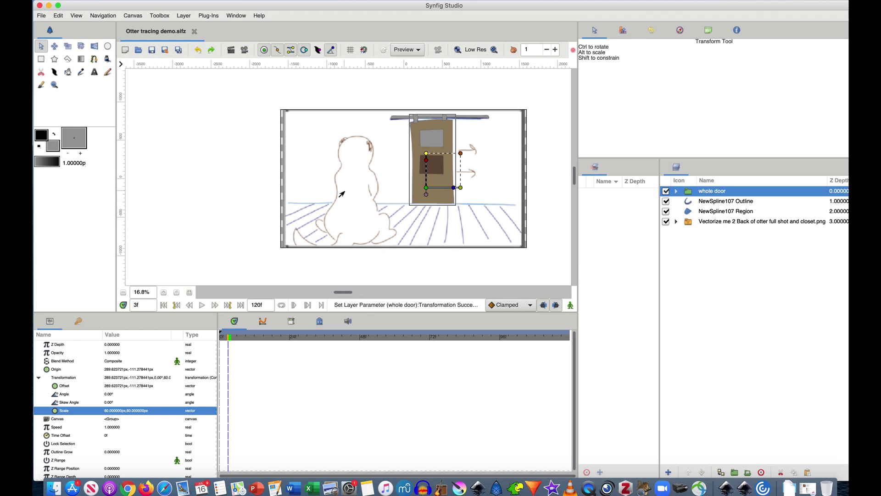
{"action": "left_click", "coordinate": [688, 223]}
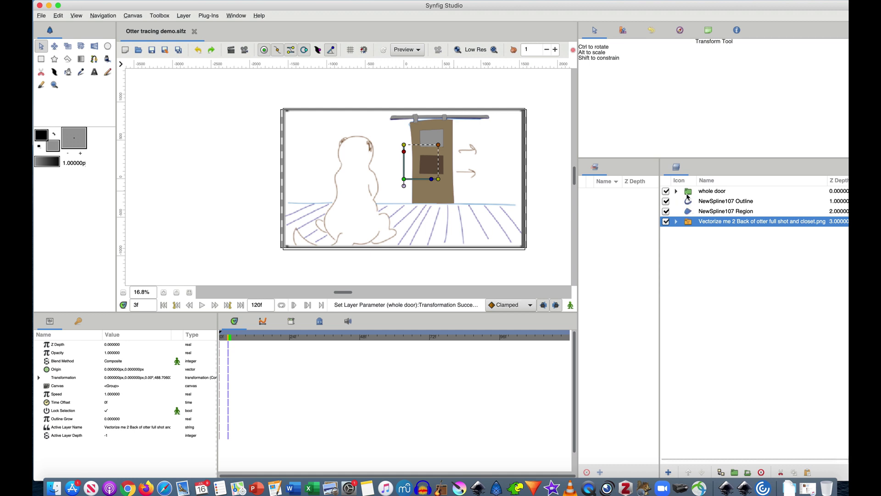
{"action": "key", "text": "b"}
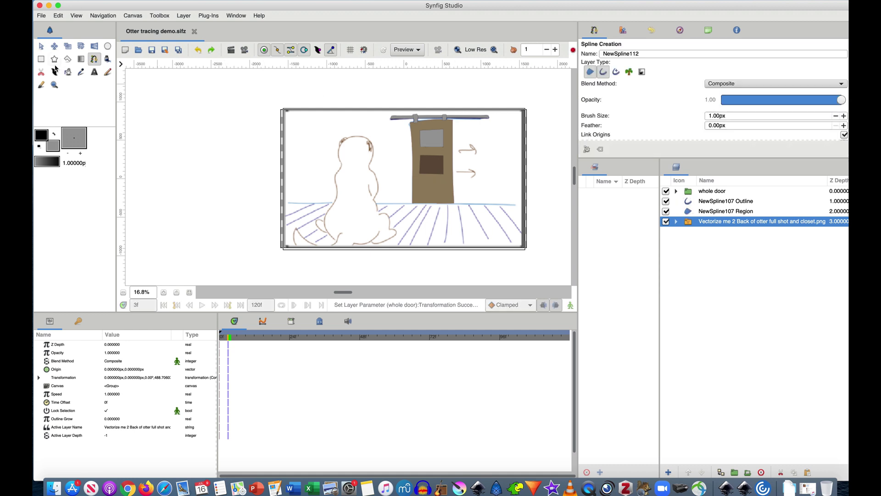
{"action": "left_click", "coordinate": [41, 58]}
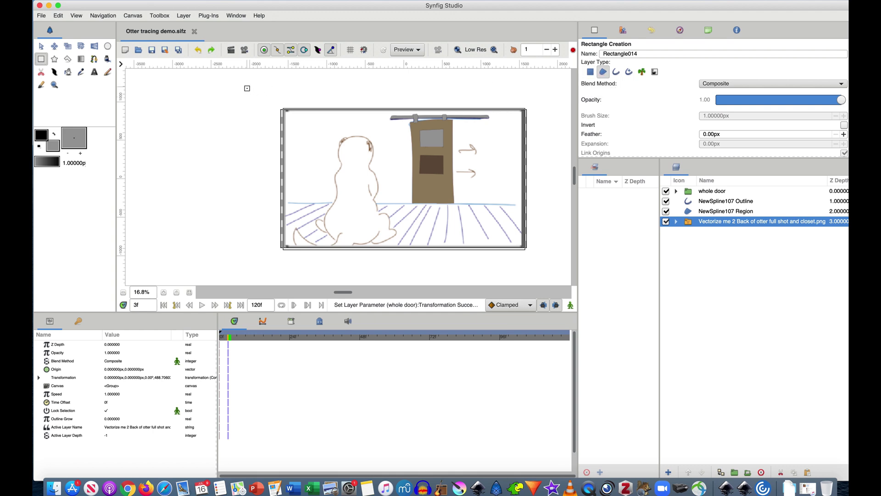
{"action": "left_click_drag", "start_coordinate": [421, 156], "coordinate": [439, 163]}
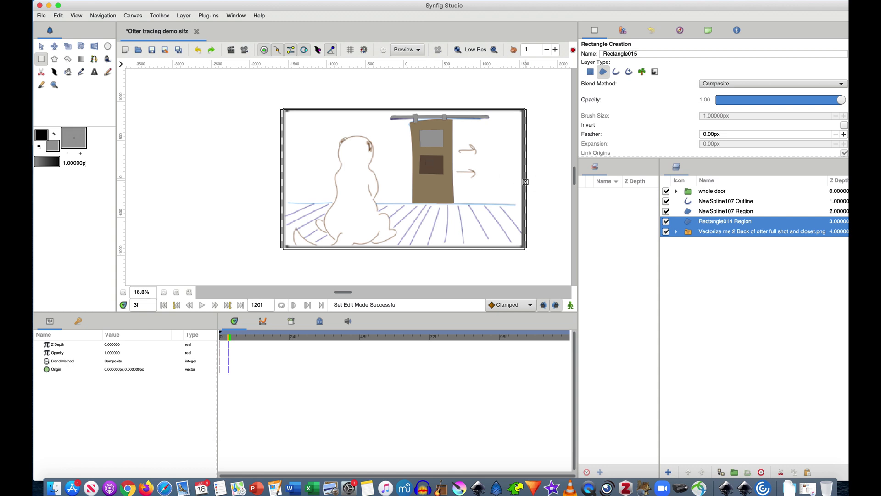
{"action": "key", "text": "ctrl+z"}
{"action": "key", "text": "alt+a"}
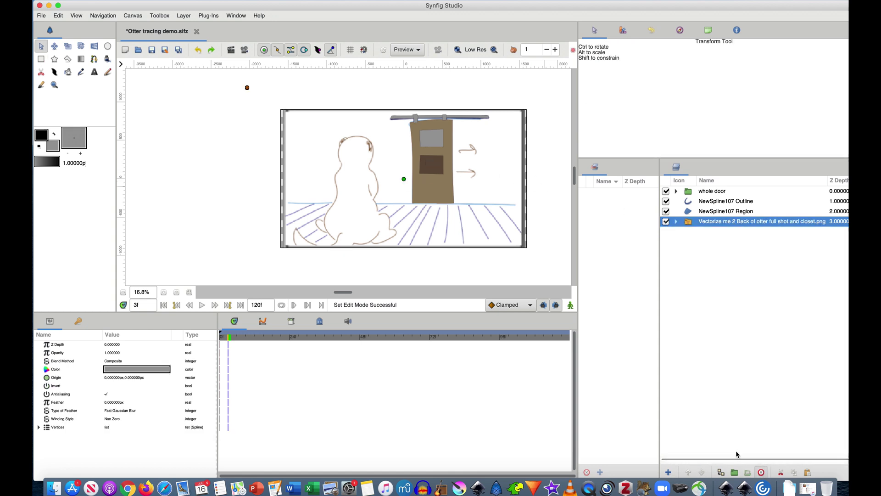
{"action": "key", "text": "ctrl+s"}
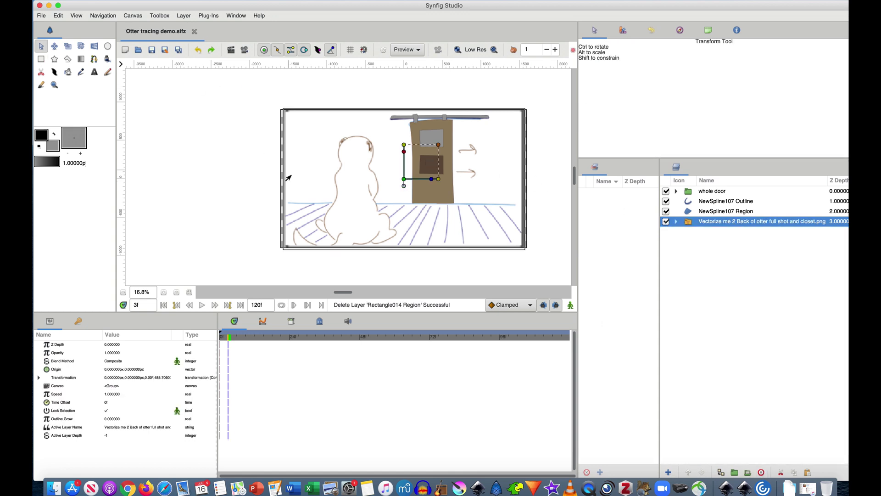
- Draw a floor rectangle and a full-scene rectangle, save, and lower the big one beneath
{"action": "left_click", "coordinate": [41, 59]}
{"action": "left_click_drag", "start_coordinate": [250, 203], "coordinate": [568, 279]}
{"action": "left_click_drag", "start_coordinate": [195, 90], "coordinate": [546, 256]}
{"action": "key", "text": "super+s"}
{"action": "left_click", "coordinate": [688, 223]}
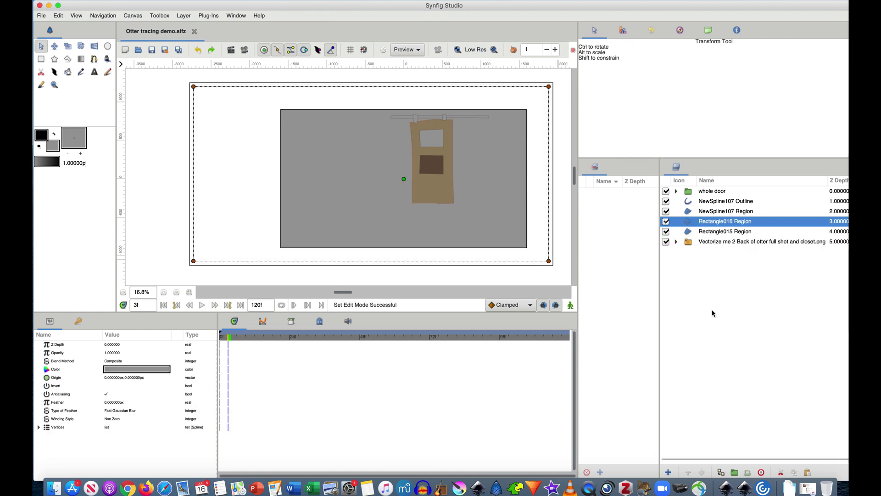
{"action": "left_click", "coordinate": [702, 473]}
- Fill the floor rectangle Rectangle015 dark brown (#4B3B2C)
{"action": "left_click", "coordinate": [696, 223]}
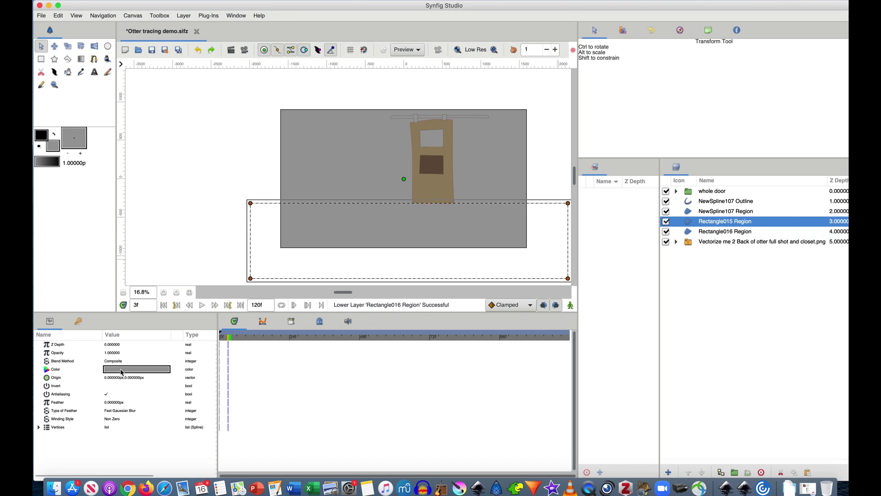
{"action": "double_click", "coordinate": [123, 370]}
{"action": "left_click", "coordinate": [350, 223]}
{"action": "left_click_drag", "start_coordinate": [399, 238], "coordinate": [397, 222]}
{"action": "left_click", "coordinate": [550, 317]}
{"action": "left_click", "coordinate": [511, 138]}
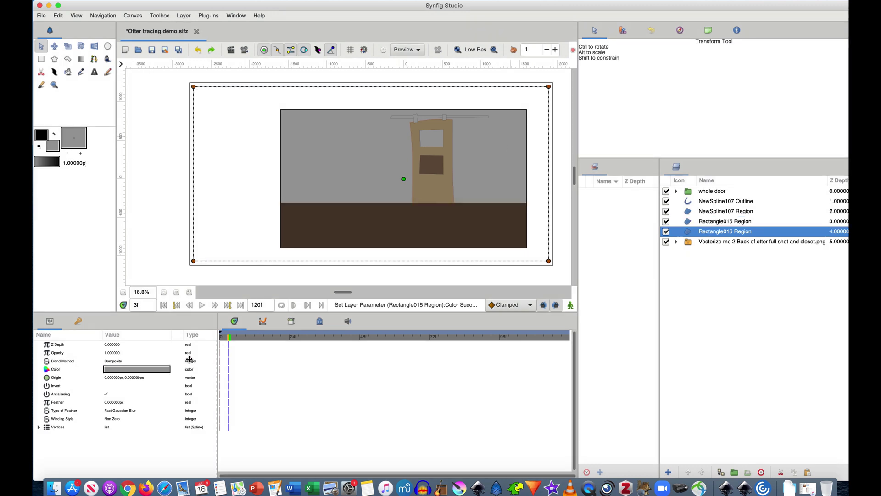
- Set the large background rectangle's colour to off-white (#F0EEEB)
{"action": "double_click", "coordinate": [129, 370]}
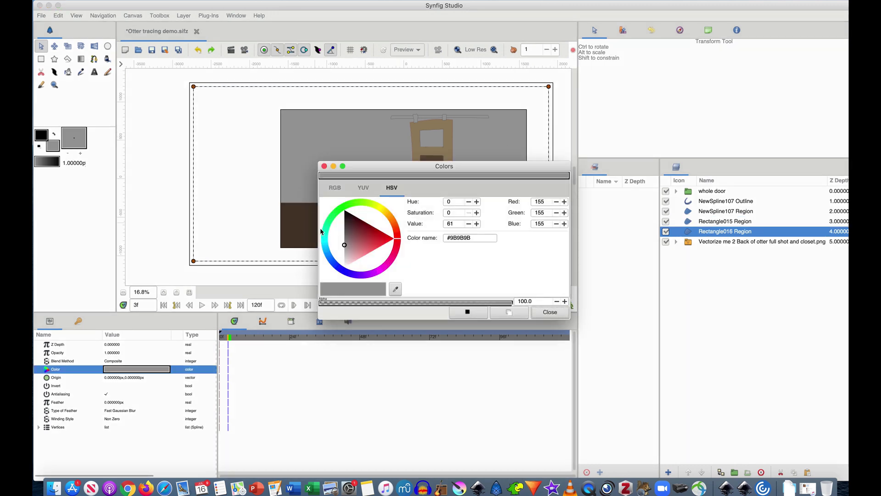
{"action": "left_click", "coordinate": [349, 259]}
{"action": "left_click_drag", "start_coordinate": [349, 261], "coordinate": [345, 260]}
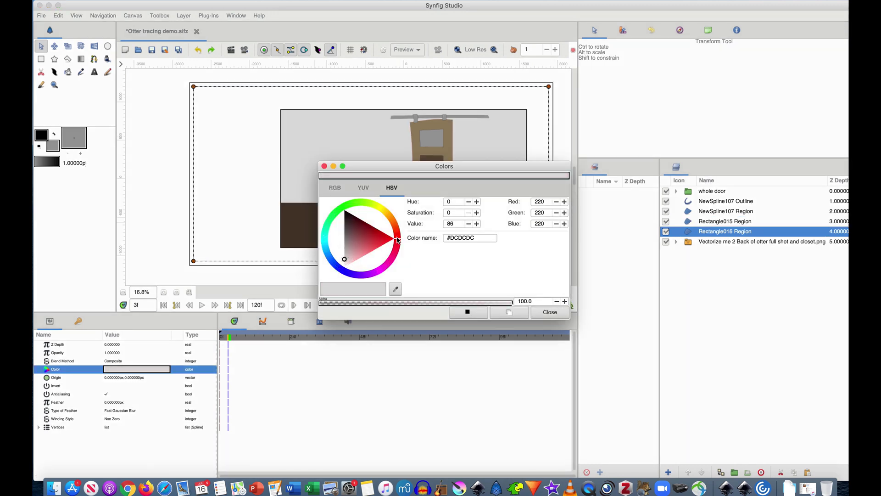
{"action": "left_click_drag", "start_coordinate": [396, 237], "coordinate": [390, 216]}
{"action": "left_click_drag", "start_coordinate": [363, 267], "coordinate": [366, 269]}
{"action": "left_click", "coordinate": [547, 312]}
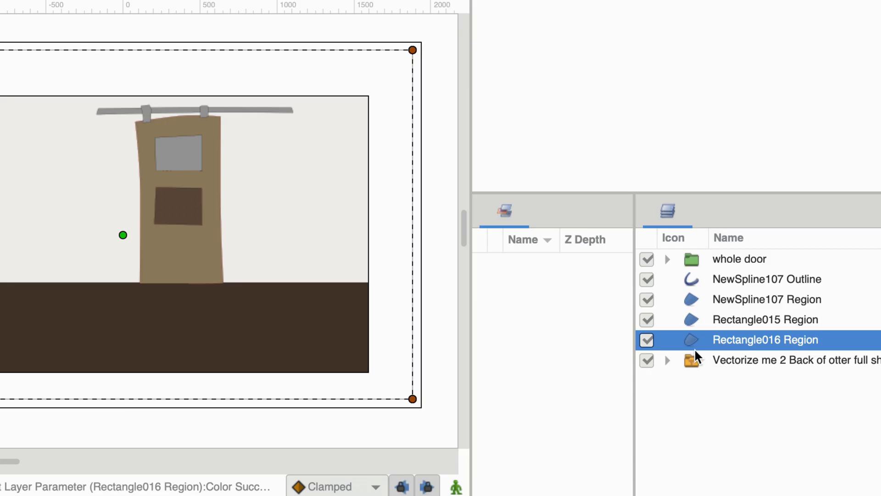
- Delete the otter sketch layer and undo so it returns at the top of the stack
{"action": "left_click", "coordinate": [696, 354]}
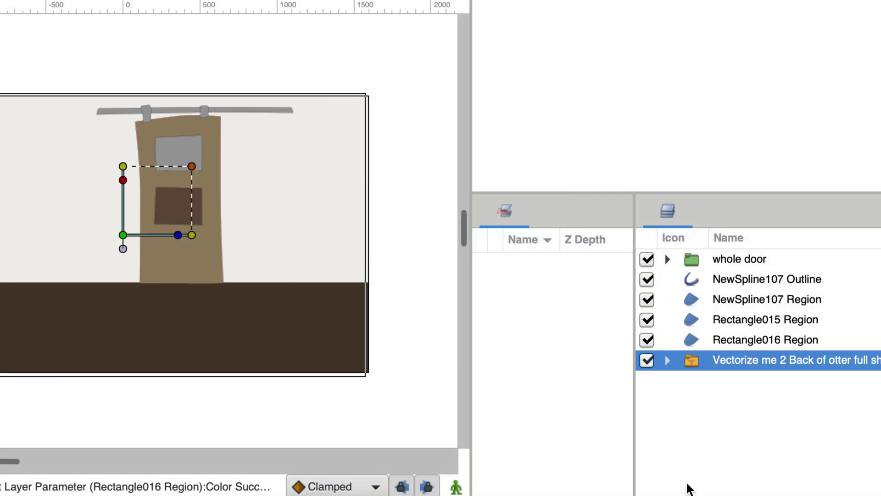
{"action": "key", "text": "Delete"}
{"action": "left_click", "coordinate": [693, 258]}
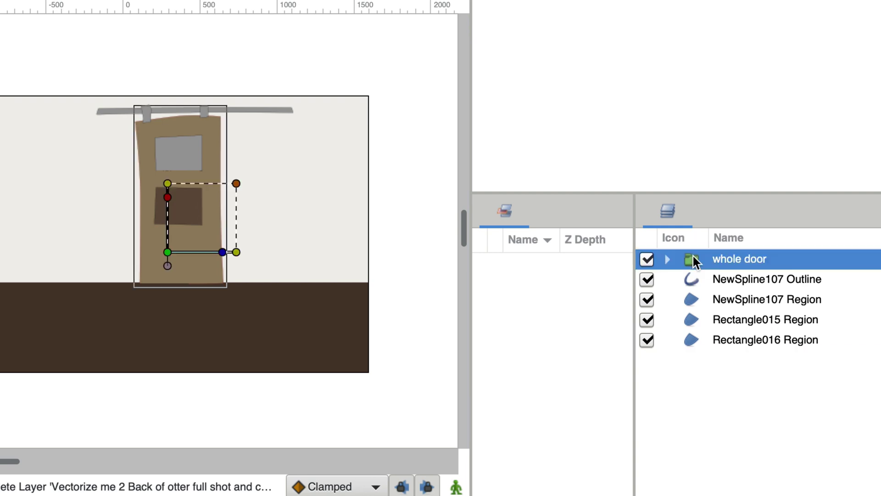
{"action": "key", "text": "ctrl+z"}
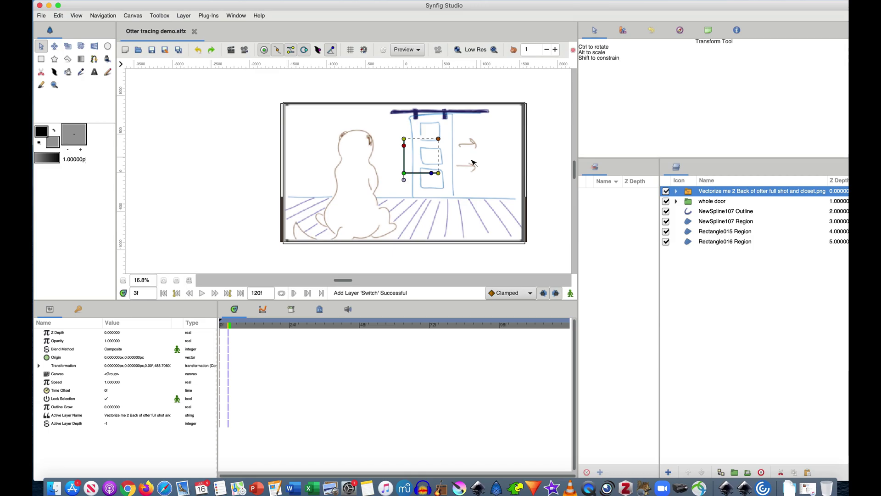
- Set the otter sketch layer's blend method to Multiply
{"action": "left_click", "coordinate": [114, 350]}
{"action": "left_click", "coordinate": [123, 350]}
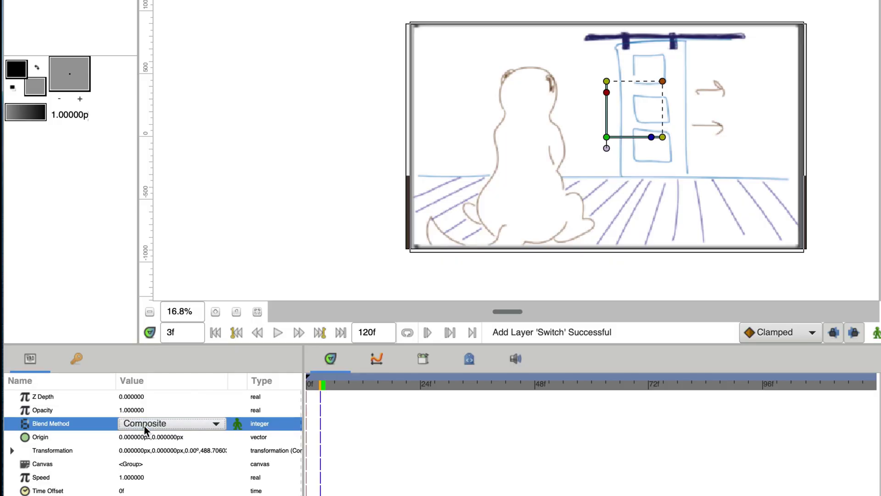
{"action": "left_click", "coordinate": [121, 350]}
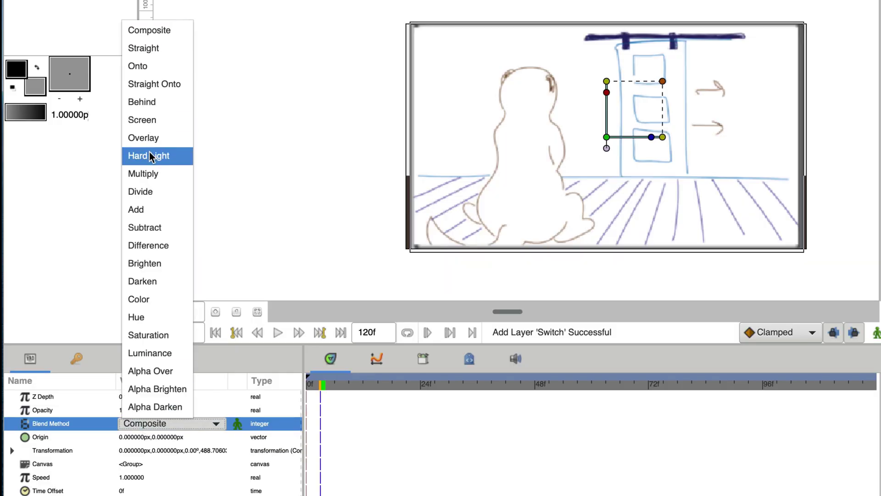
{"action": "left_click", "coordinate": [151, 178]}
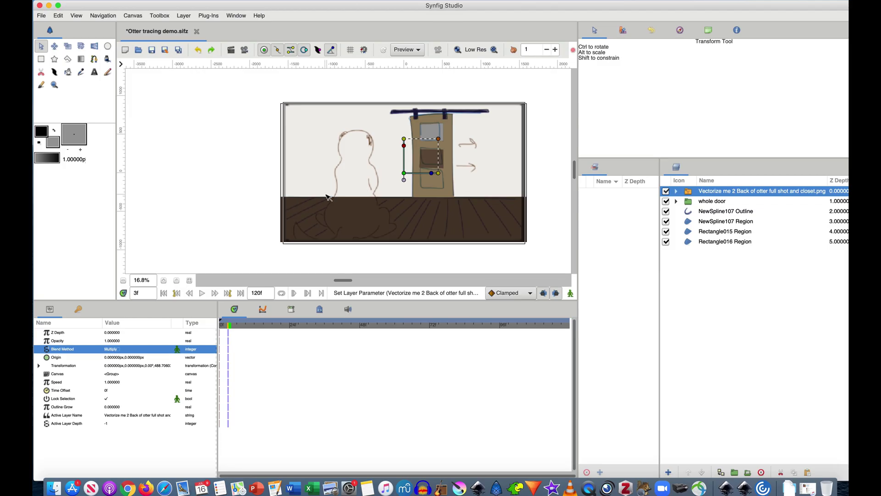
{"action": "scroll", "coordinate": [328, 197], "scroll_direction": "up", "scroll_amount": 3}
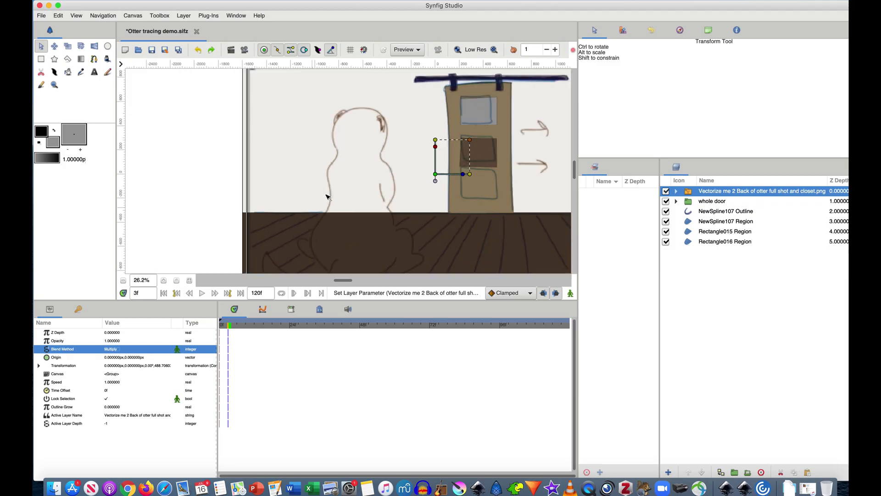
{"action": "scroll", "coordinate": [327, 197], "scroll_direction": "down", "scroll_amount": 3}
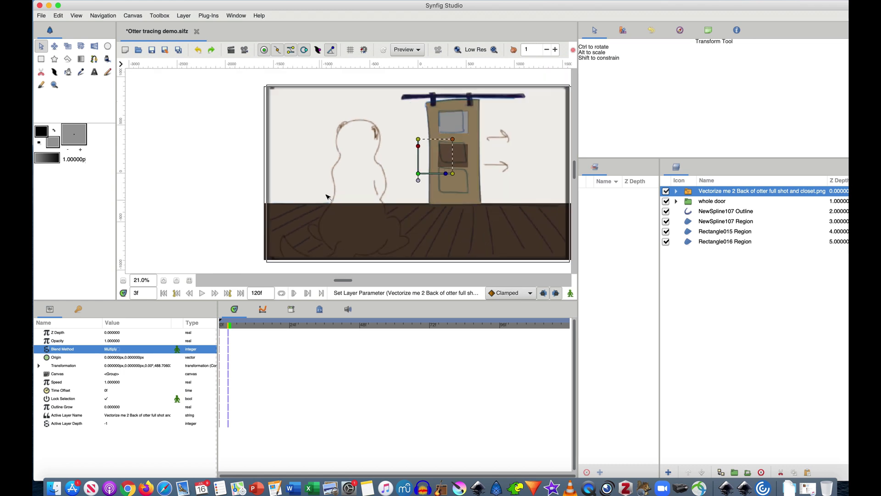
{"action": "scroll", "coordinate": [328, 197], "scroll_direction": "right", "scroll_amount": 2}
{"action": "scroll", "coordinate": [328, 197], "scroll_direction": "down", "scroll_amount": 1}
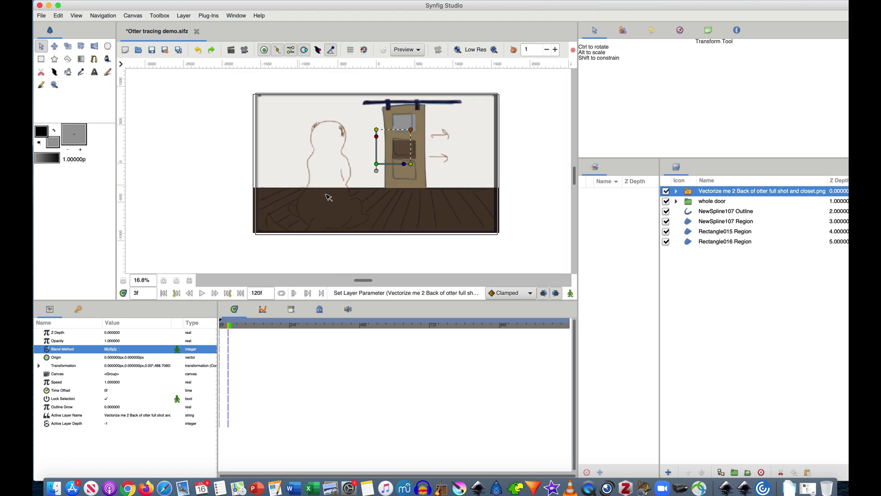
- Hide and show the sketch layer a few times to compare it with the traced shapes
{"action": "left_click", "coordinate": [666, 192]}
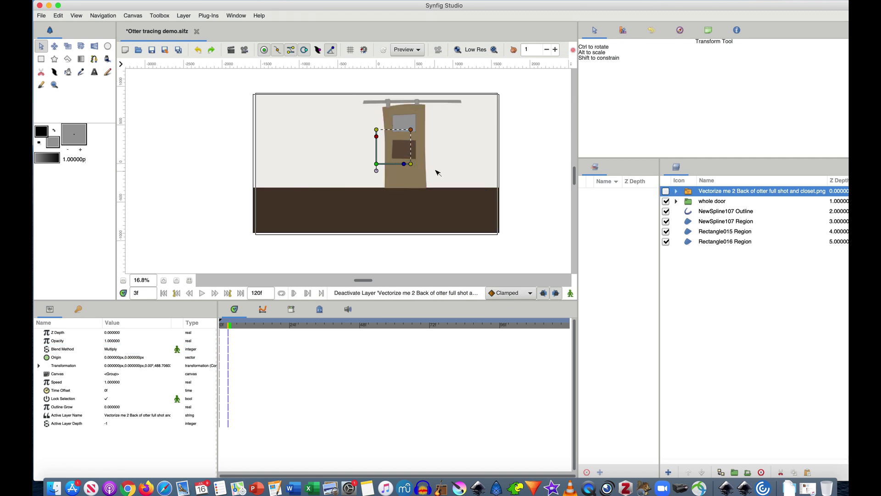
{"action": "left_click", "coordinate": [666, 191]}
{"action": "left_click", "coordinate": [666, 192]}
{"action": "left_click", "coordinate": [666, 191]}
{"action": "scroll", "coordinate": [309, 183], "scroll_direction": "up", "scroll_amount": 3}
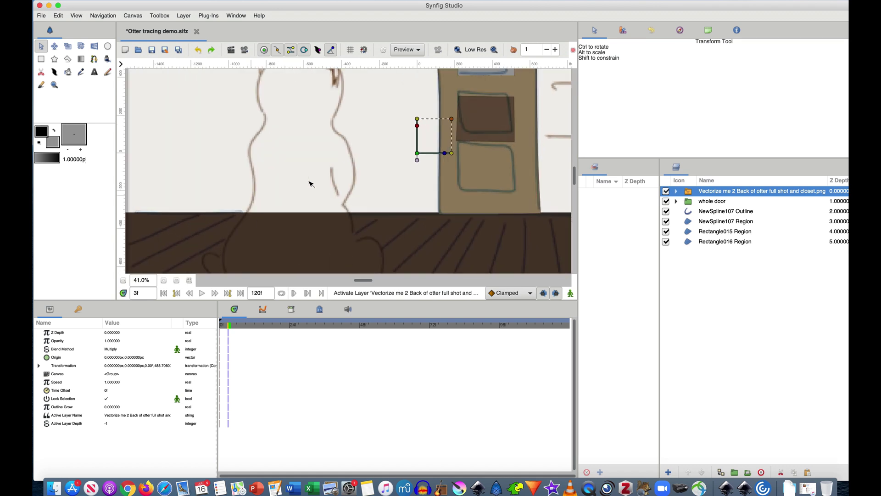
{"action": "key", "text": "alt+b"}
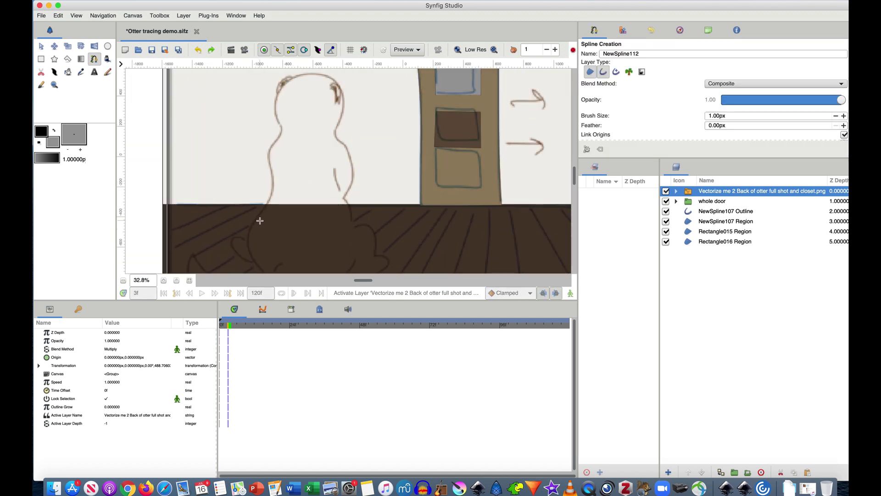
{"action": "left_click_drag", "start_coordinate": [273, 188], "coordinate": [277, 141]}
{"action": "left_click", "coordinate": [279, 133]}
{"action": "left_click", "coordinate": [277, 106]}
{"action": "left_click", "coordinate": [666, 191]}
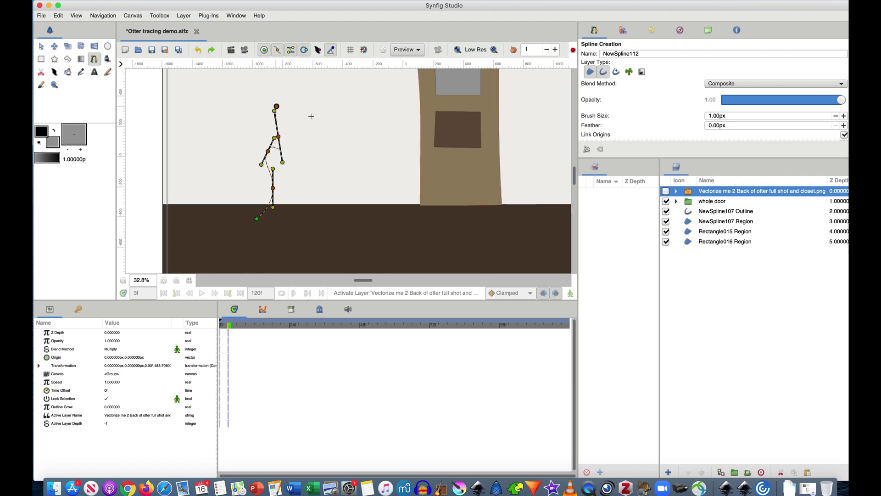
{"action": "left_click", "coordinate": [666, 191]}
{"action": "key", "text": "alt+a"}
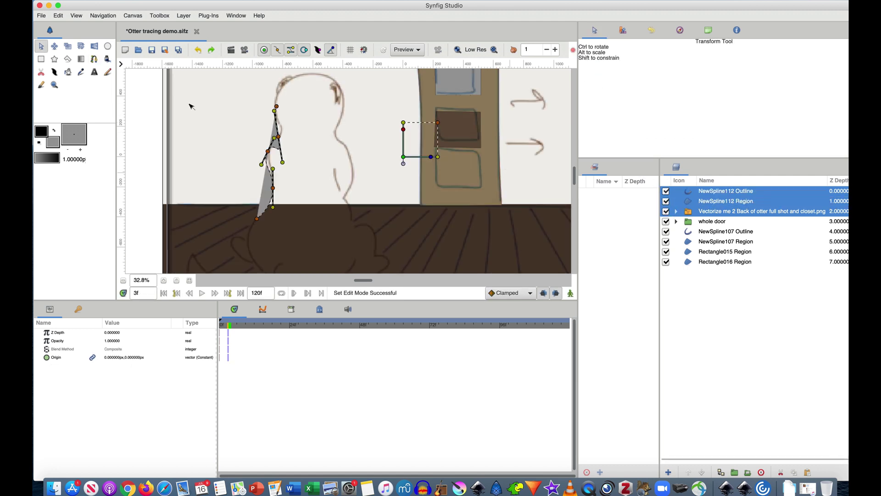
{"action": "left_click", "coordinate": [689, 212], "text": "ctrl"}
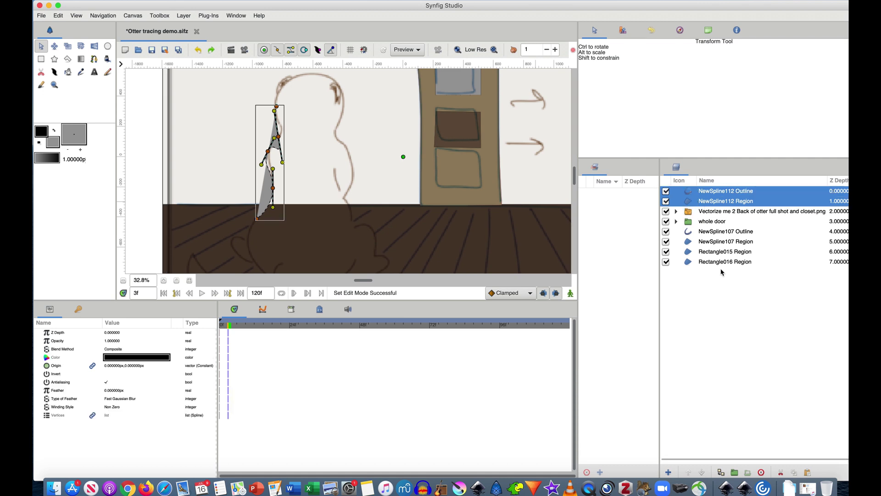
{"action": "key", "text": "Delete"}
{"action": "key", "text": "ctrl+s"}
{"action": "scroll", "coordinate": [456, 195], "scroll_direction": "down", "scroll_amount": 4}
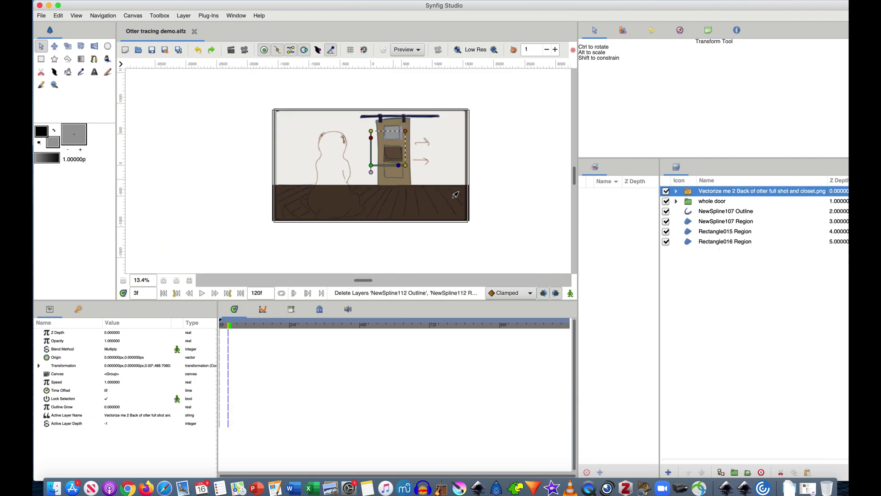
{"action": "scroll", "coordinate": [456, 194], "scroll_direction": "up", "scroll_amount": 1}
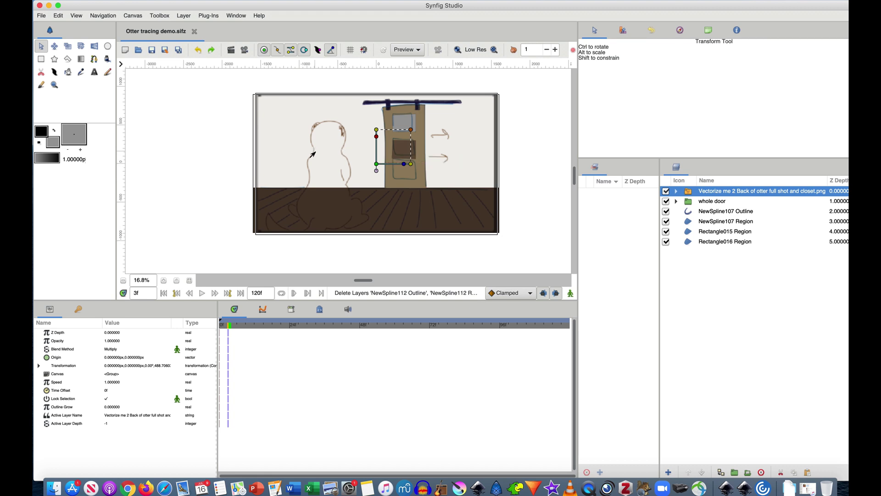
{"action": "scroll", "coordinate": [307, 185], "scroll_direction": "left", "scroll_amount": 3}
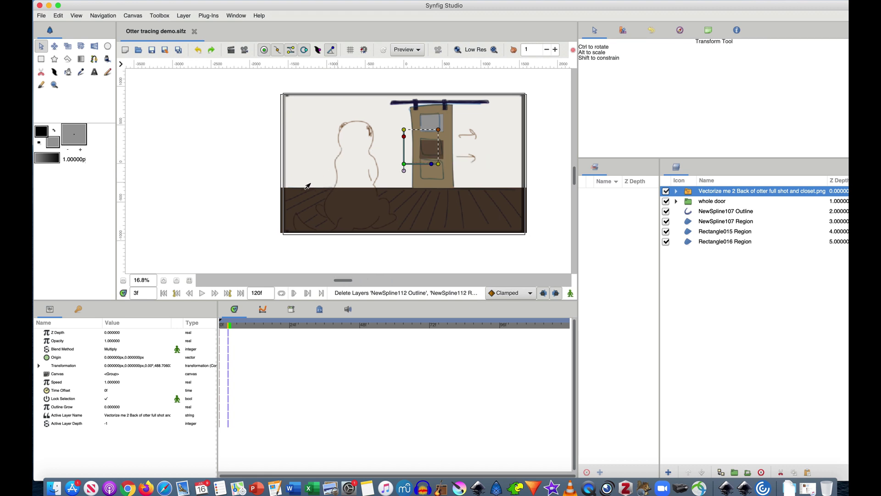
{"action": "scroll", "coordinate": [307, 186], "scroll_direction": "up", "scroll_amount": 2}
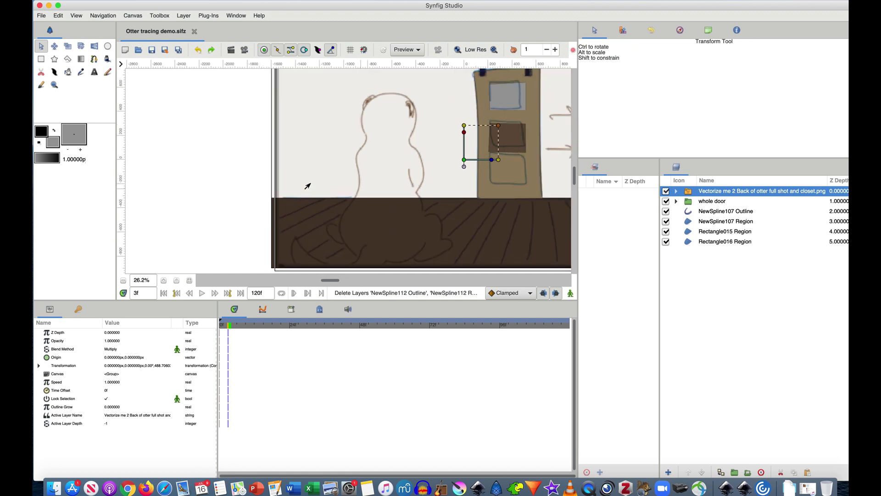
{"action": "scroll", "coordinate": [307, 186], "scroll_direction": "down", "scroll_amount": 1}
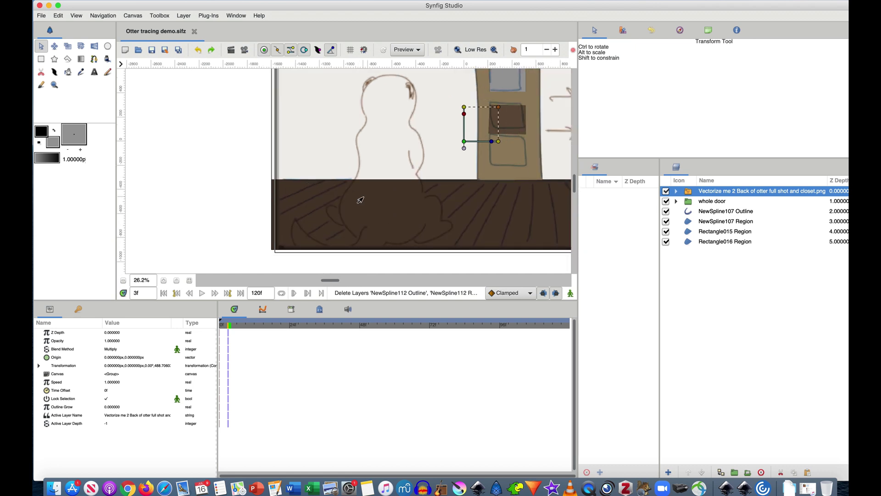
{"action": "scroll", "coordinate": [360, 200], "scroll_direction": "up", "scroll_amount": 1}
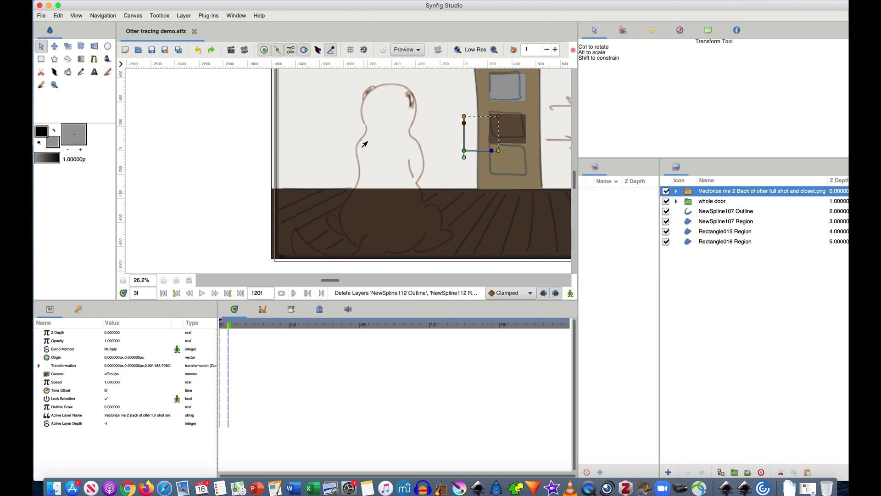
- Trace the otter body as a closed spline, creating grey-filled NewSpline113 outline and region layers
{"action": "key", "text": "alt+b"}
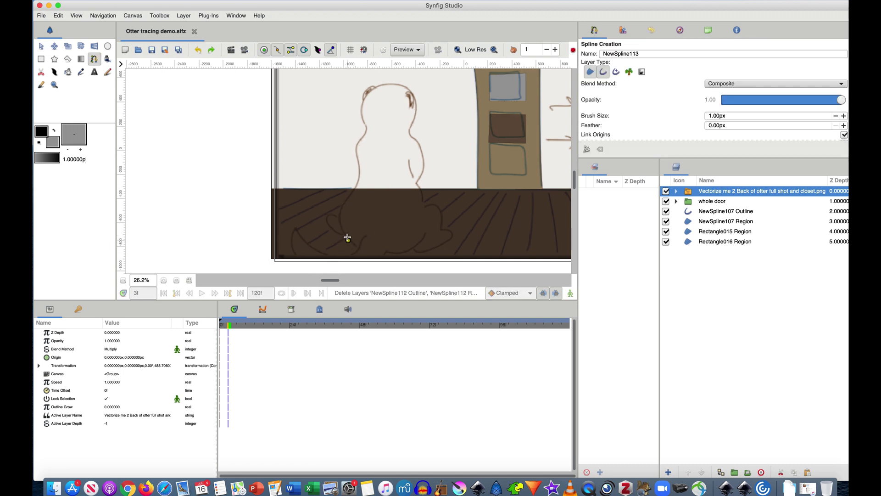
{"action": "left_click_drag", "start_coordinate": [339, 211], "coordinate": [358, 247]}
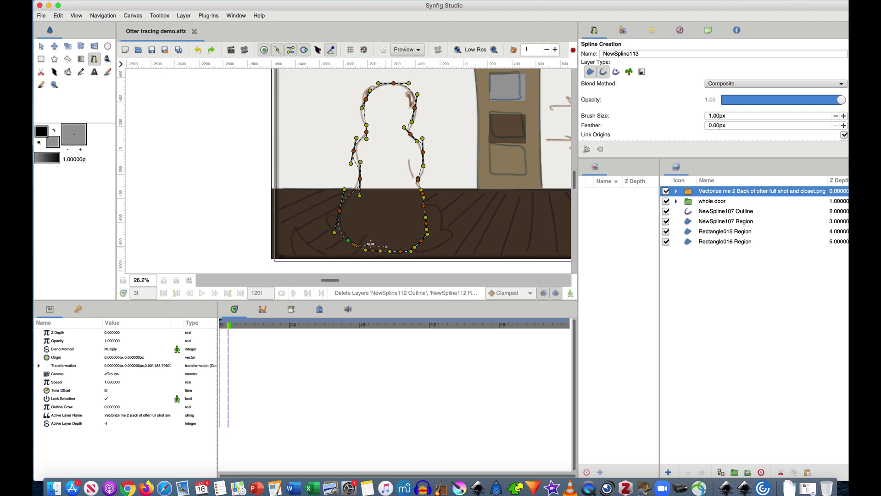
{"action": "left_click", "coordinate": [350, 239]}
{"action": "right_click", "coordinate": [348, 240]}
{"action": "left_click", "coordinate": [376, 283]}
{"action": "key", "text": "alt+a"}
{"action": "scroll", "coordinate": [403, 232], "scroll_direction": "down", "scroll_amount": 3}
{"action": "scroll", "coordinate": [403, 232], "scroll_direction": "left", "scroll_amount": 3}
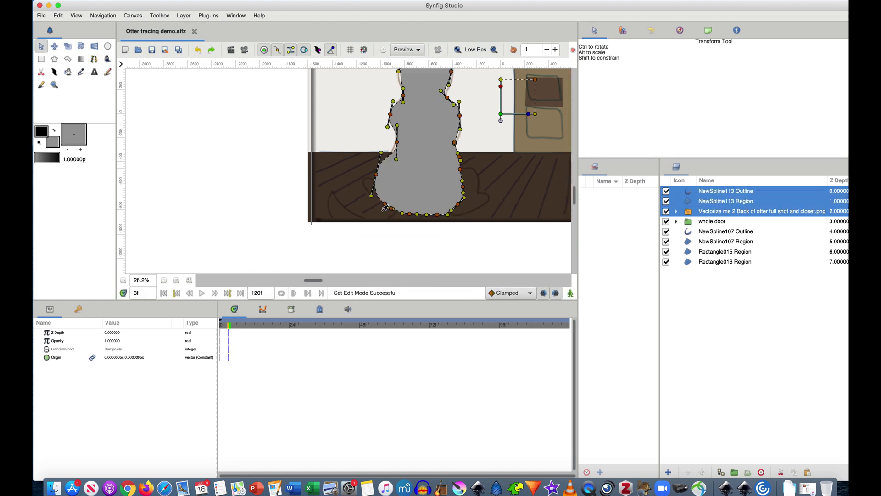
- Trace a curved tail spline sweeping out from the otter body's lower left and close it
{"action": "scroll", "coordinate": [384, 208], "scroll_direction": "up", "scroll_amount": 2}
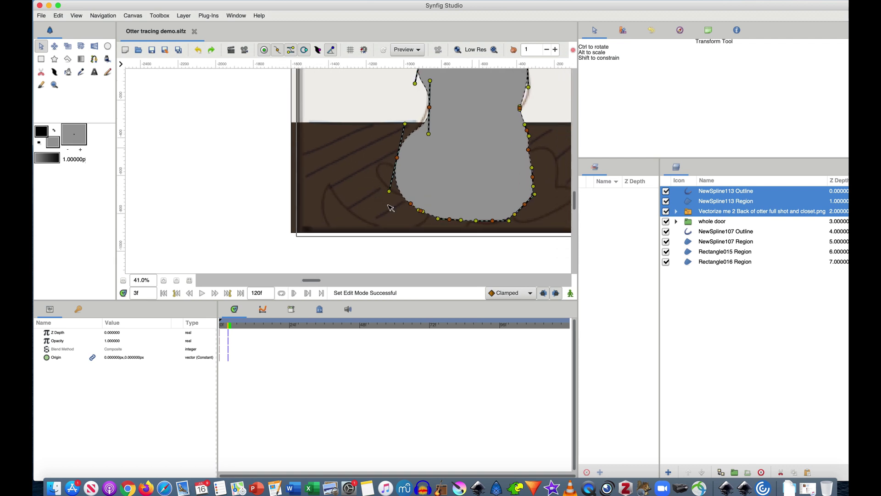
{"action": "key", "text": "alt+b"}
{"action": "left_click", "coordinate": [432, 205]}
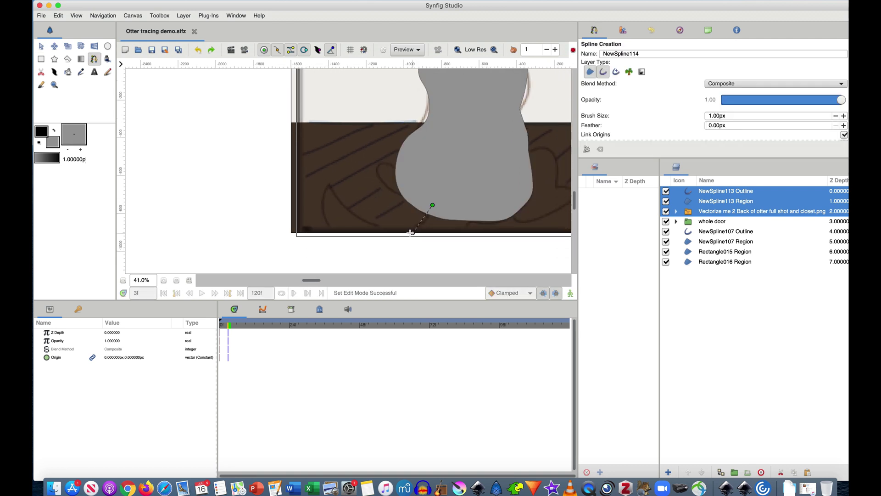
{"action": "left_click_drag", "start_coordinate": [402, 231], "coordinate": [329, 188]}
{"action": "left_click", "coordinate": [329, 187]}
{"action": "left_click_drag", "start_coordinate": [337, 233], "coordinate": [456, 224]}
{"action": "left_click", "coordinate": [468, 208]}
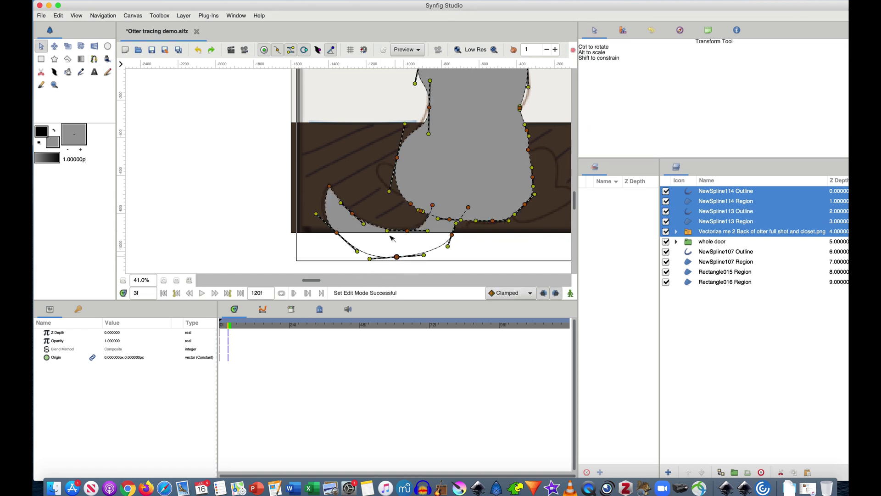
- Undo an accidental move of the tail's upper-left vertex
{"action": "left_click", "coordinate": [408, 271]}
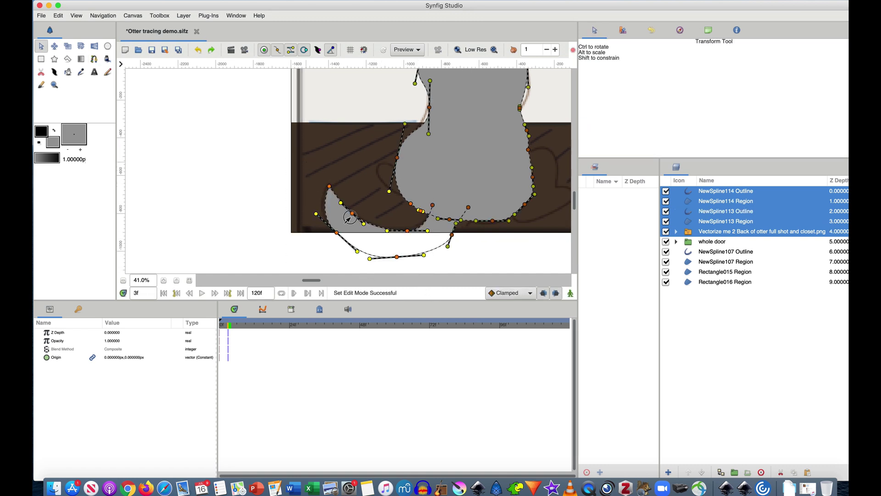
{"action": "left_click_drag", "start_coordinate": [330, 186], "coordinate": [334, 152]}
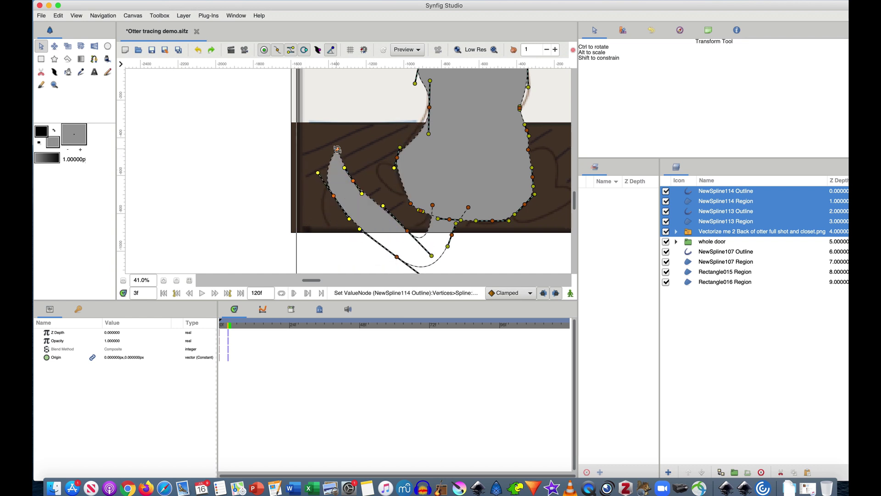
{"action": "key", "text": "ctrl+z"}
{"action": "key", "text": "ctrl+z"}
{"action": "scroll", "coordinate": [415, 238], "scroll_direction": "down", "scroll_amount": 2}
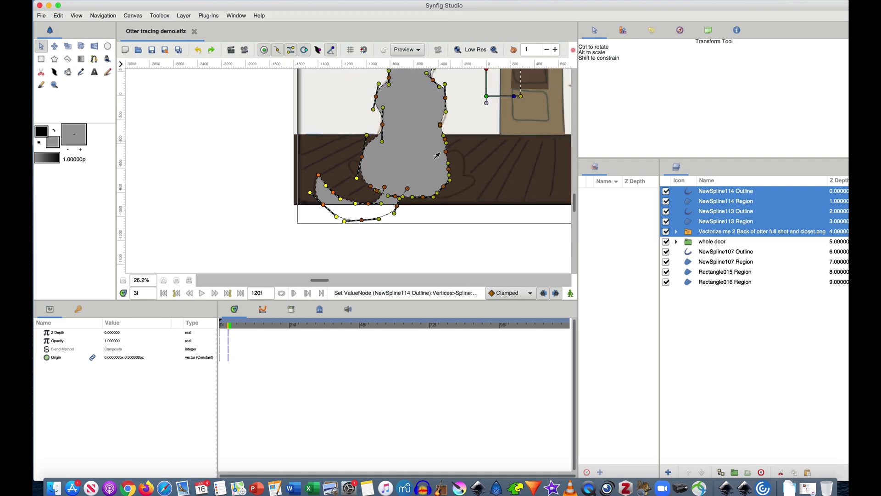
{"action": "scroll", "coordinate": [437, 157], "scroll_direction": "right", "scroll_amount": 2}
- Trace a first leg-and-foot outline on the otter's lower right from the sketch
{"action": "key", "text": "b"}
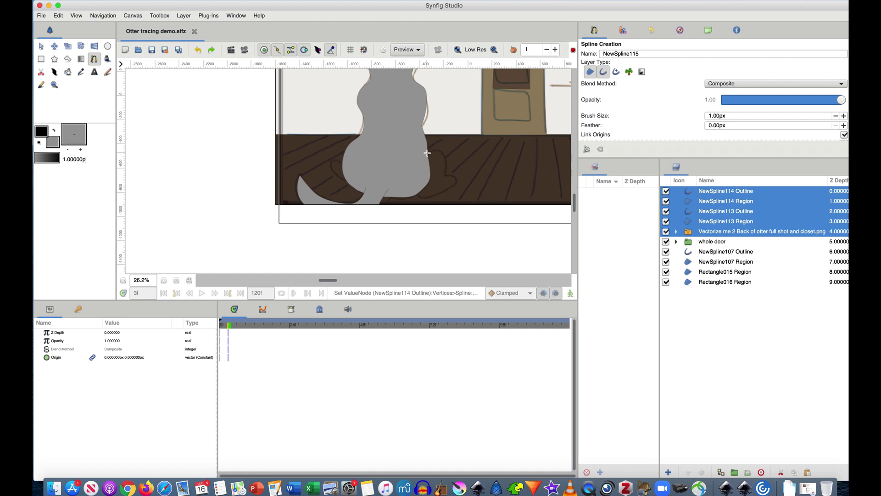
{"action": "scroll", "coordinate": [427, 153], "scroll_direction": "up", "scroll_amount": 4}
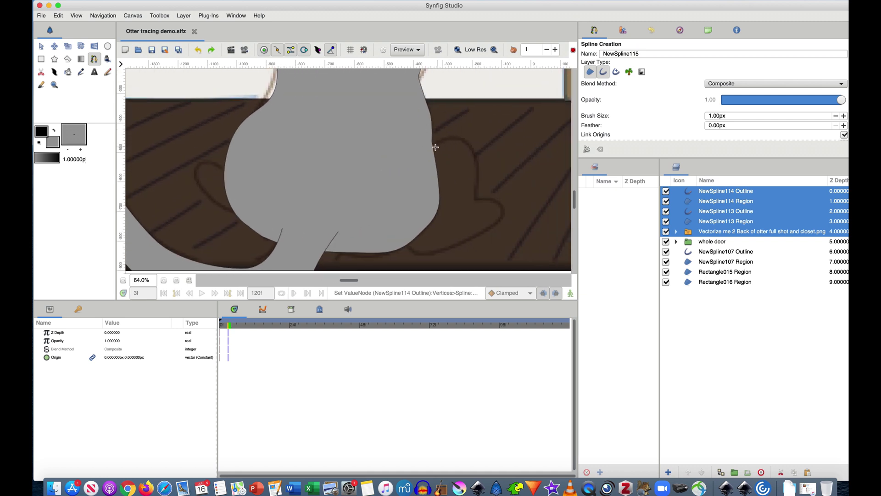
{"action": "left_click", "coordinate": [434, 146]}
{"action": "left_click_drag", "start_coordinate": [474, 149], "coordinate": [478, 169]}
{"action": "left_click", "coordinate": [476, 196]}
{"action": "left_click_drag", "start_coordinate": [502, 206], "coordinate": [501, 216]}
{"action": "left_click_drag", "start_coordinate": [458, 244], "coordinate": [411, 249]}
{"action": "left_click", "coordinate": [411, 241]}
{"action": "left_click", "coordinate": [433, 217]}
{"action": "left_click", "coordinate": [440, 192]}
{"action": "left_click_drag", "start_coordinate": [439, 174], "coordinate": [435, 153]}
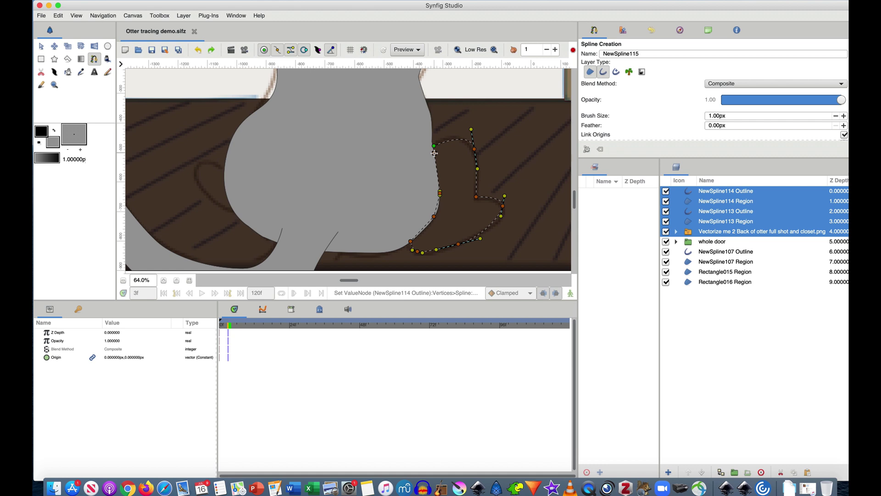
{"action": "left_click", "coordinate": [435, 153]}
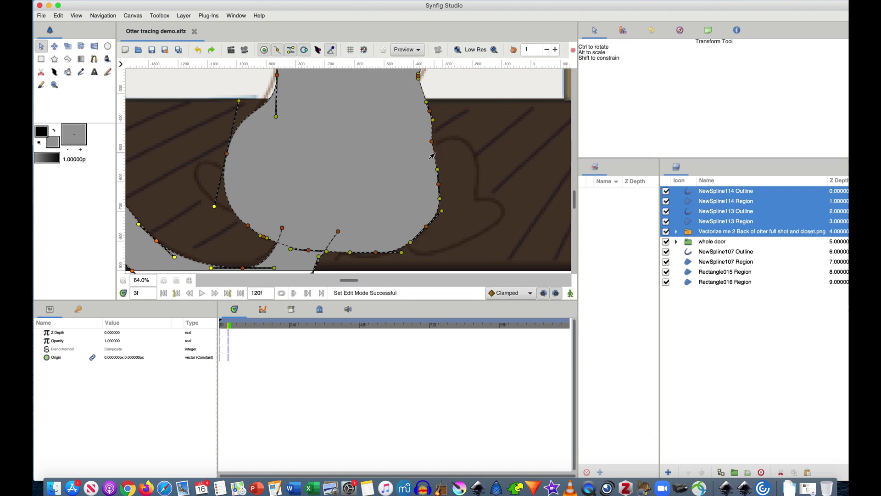
- Redraw the leg outline with curved points, close it, and select the new leg fill
{"action": "key", "text": "b"}
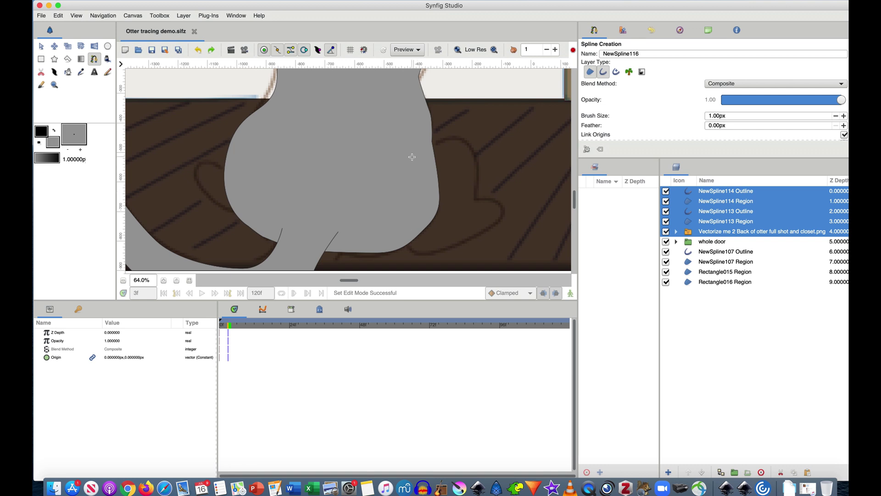
{"action": "left_click_drag", "start_coordinate": [440, 138], "coordinate": [476, 163]}
{"action": "left_click_drag", "start_coordinate": [474, 200], "coordinate": [405, 248]}
{"action": "left_click_drag", "start_coordinate": [400, 217], "coordinate": [403, 199]}
{"action": "left_click", "coordinate": [393, 186]}
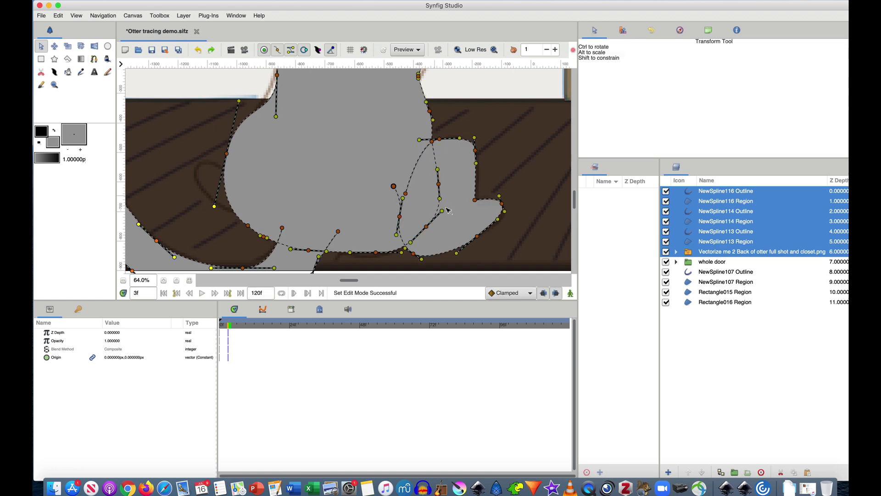
{"action": "left_click", "coordinate": [452, 183]}
- Group the leg spline's outline and region layers into a group named 'leg'
{"action": "key", "text": "minus"}
{"action": "key", "text": "minus"}
{"action": "key", "text": "minus"}
{"action": "key", "text": "minus"}
{"action": "key", "text": "minus"}
{"action": "key", "text": "minus"}
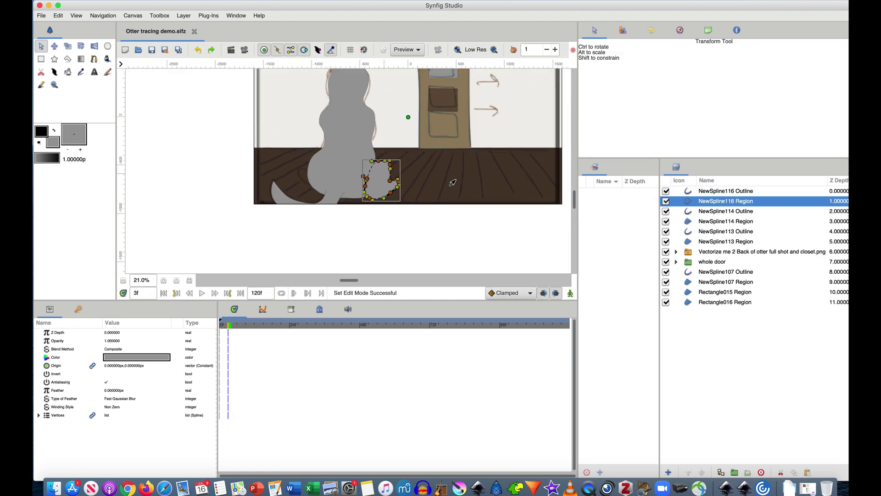
{"action": "key", "text": "equal"}
{"action": "key", "text": "equal"}
{"action": "key", "text": "equal"}
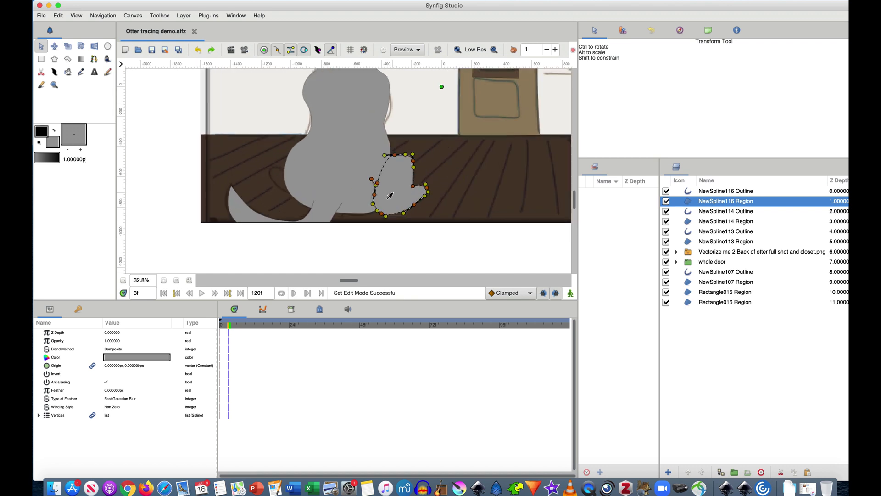
{"action": "left_click", "coordinate": [334, 165]}
{"action": "left_click", "coordinate": [406, 173]}
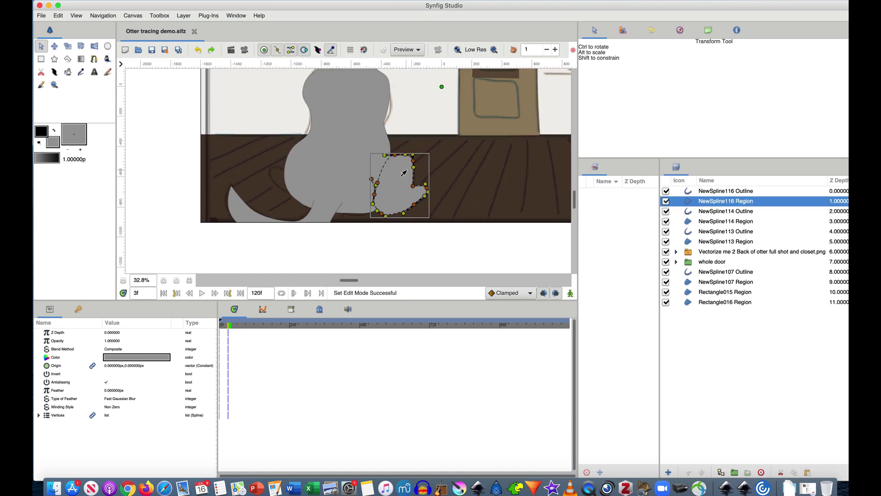
{"action": "left_click", "coordinate": [715, 192], "text": "ctrl"}
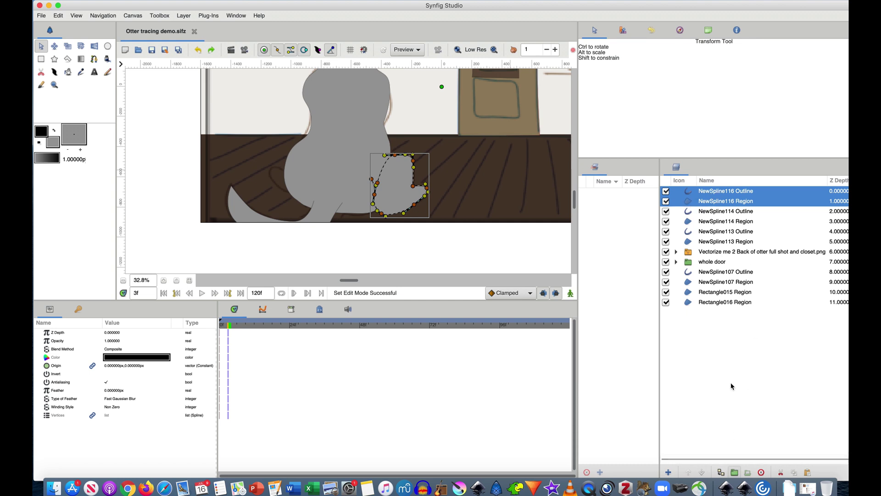
{"action": "left_click", "coordinate": [734, 472]}
{"action": "left_click", "coordinate": [709, 193]}
{"action": "type", "text": "leg"}
{"action": "key", "text": "Return"}
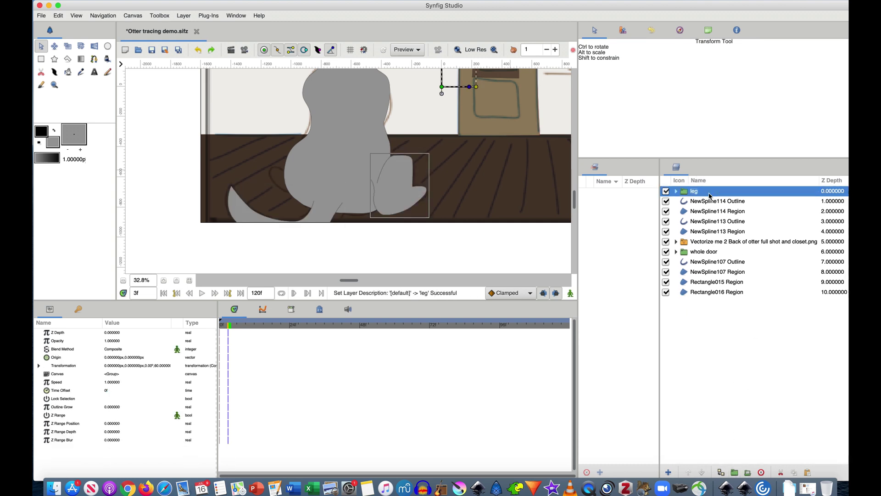
- Lower the leg group four places, below the body shapes
{"action": "left_click", "coordinate": [701, 472]}
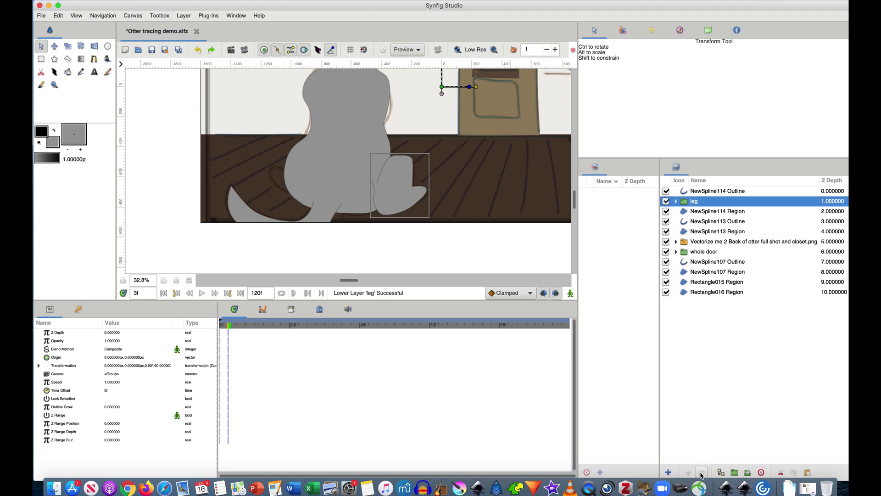
{"action": "left_click", "coordinate": [701, 472]}
{"action": "left_click", "coordinate": [701, 472]}
{"action": "left_click", "coordinate": [701, 472]}
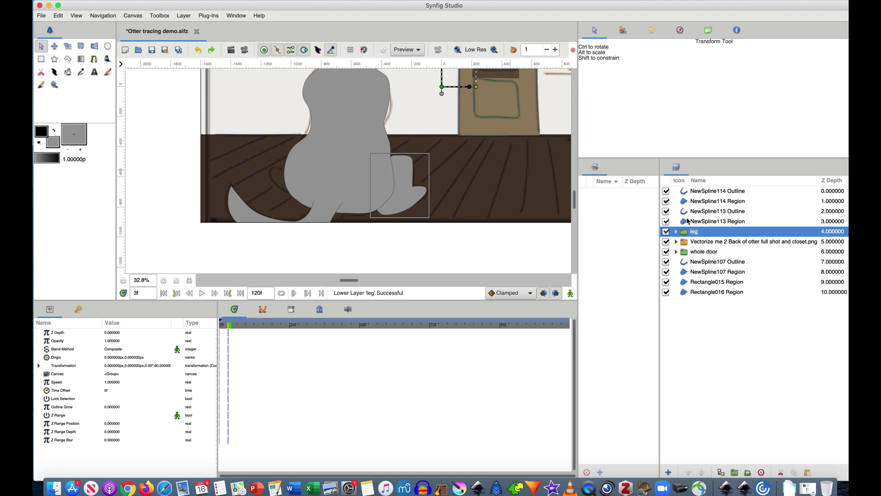
- Group the body's outline and region as 'body' and save the file
{"action": "left_click", "coordinate": [689, 221]}
{"action": "left_click", "coordinate": [688, 211], "text": "ctrl"}
{"action": "scroll", "coordinate": [516, 233], "scroll_direction": "up", "scroll_amount": 2}
{"action": "left_click", "coordinate": [734, 473]}
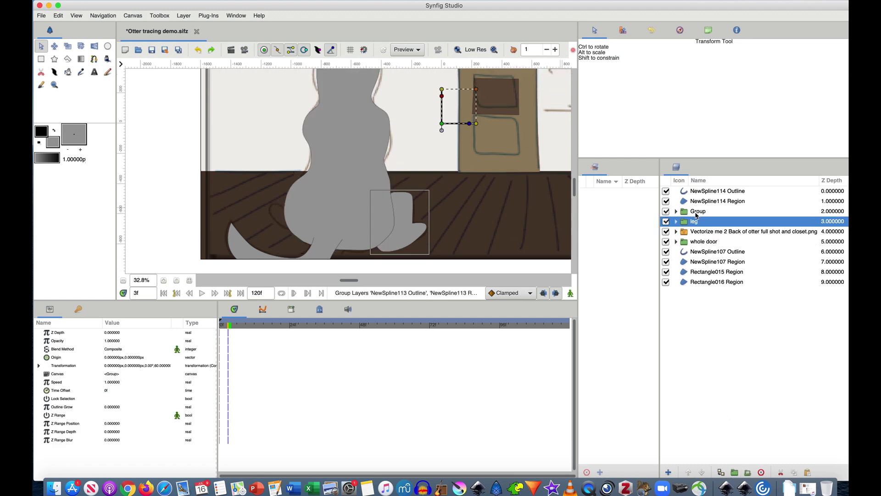
{"action": "double_click", "coordinate": [698, 211]}
{"action": "type", "text": "bdy"}
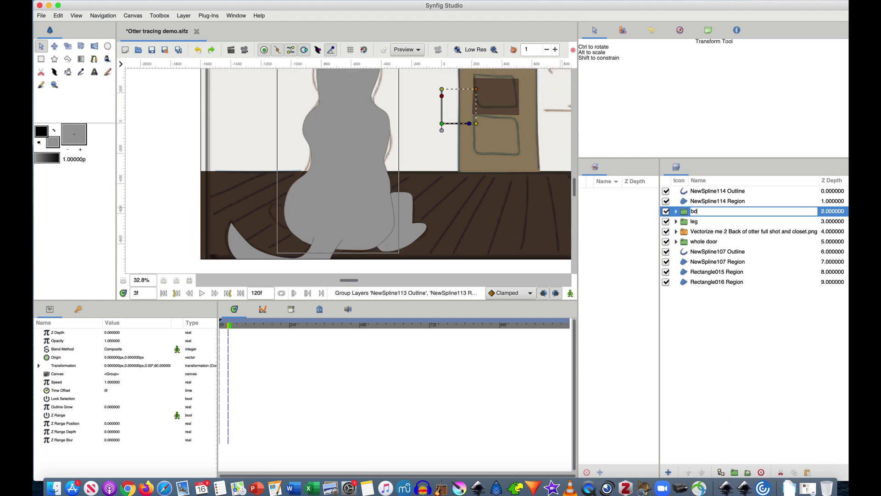
{"action": "key", "text": "Return"}
{"action": "key", "text": "ctrl+s"}
- Group the tail's outline and region layers into a group named 'tail'
{"action": "left_click", "coordinate": [717, 201]}
{"action": "left_click", "coordinate": [716, 191], "text": "ctrl"}
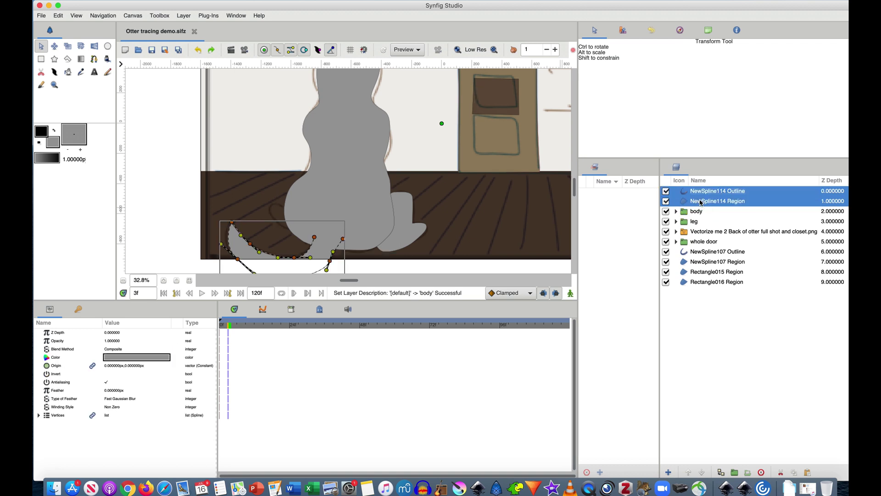
{"action": "left_click", "coordinate": [735, 473]}
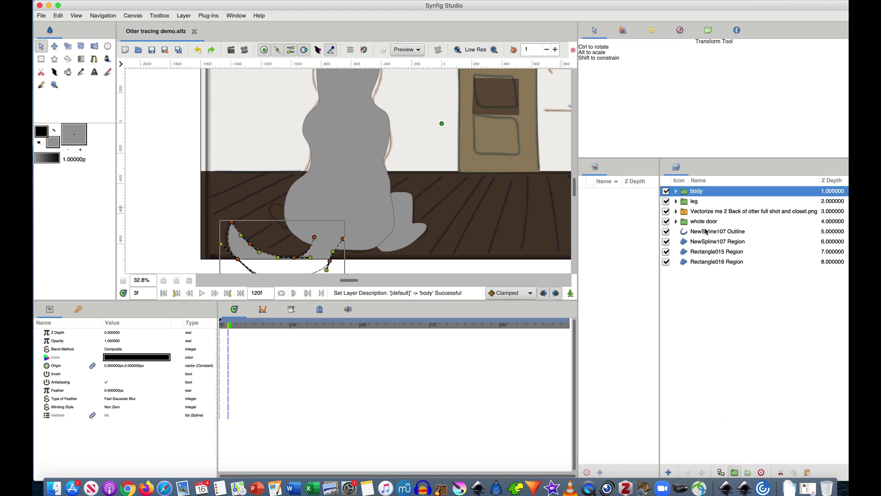
{"action": "double_click", "coordinate": [699, 191]}
{"action": "type", "text": "tail"}
{"action": "key", "text": "Return"}
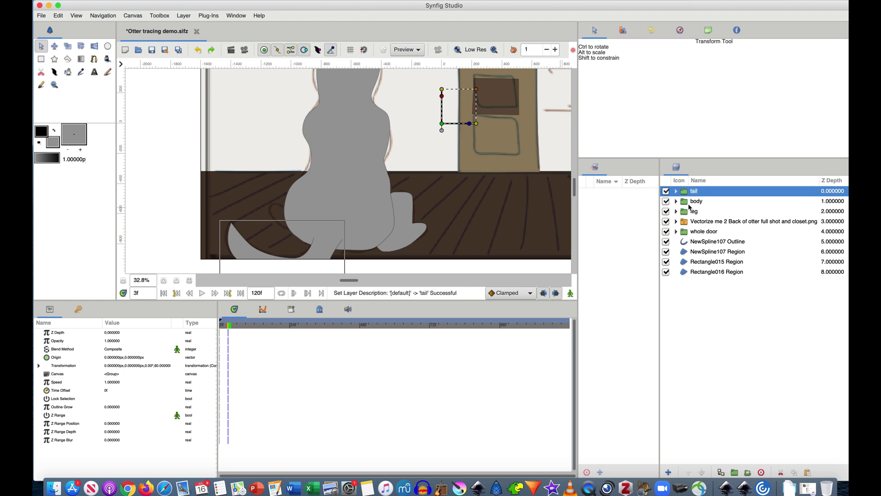
- Nest the tail, body and leg groups in a group named 'whole otter'
{"action": "left_click", "coordinate": [687, 211], "text": "shift"}
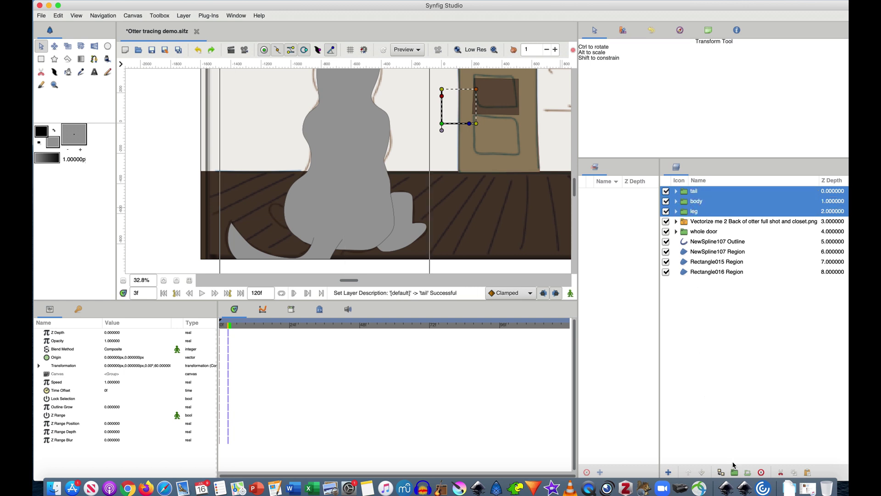
{"action": "left_click", "coordinate": [735, 472]}
{"action": "double_click", "coordinate": [697, 191]}
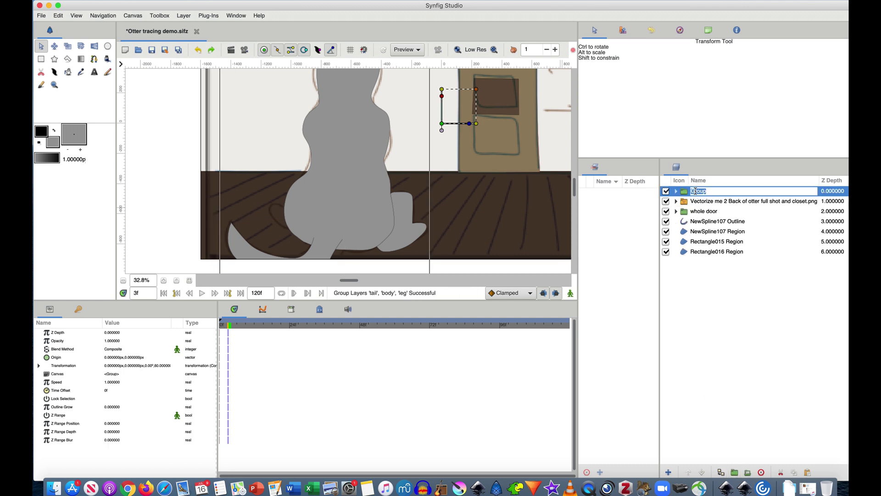
{"action": "type", "text": "whole otter"}
{"action": "key", "text": "Return"}
- Raise the otter sketch layer to the top of the layer stack
{"action": "scroll", "coordinate": [359, 180], "scroll_direction": "up", "scroll_amount": 3}
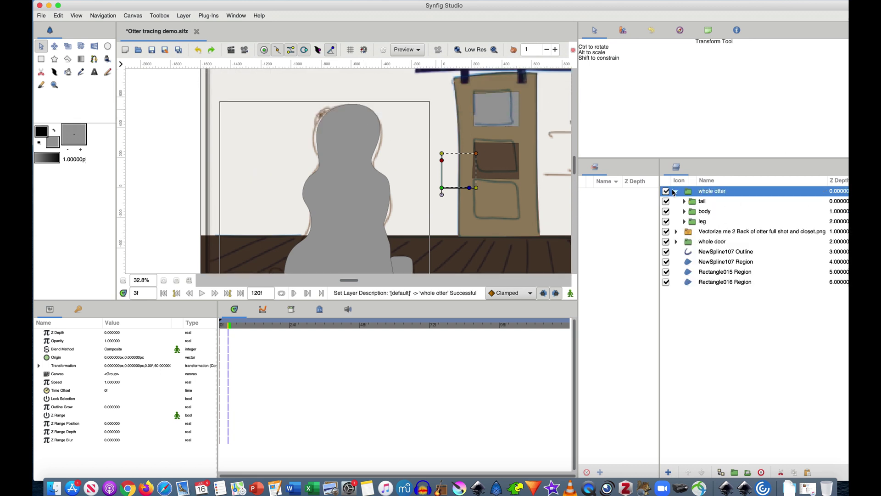
{"action": "left_click", "coordinate": [693, 214]}
{"action": "left_click", "coordinate": [685, 211]}
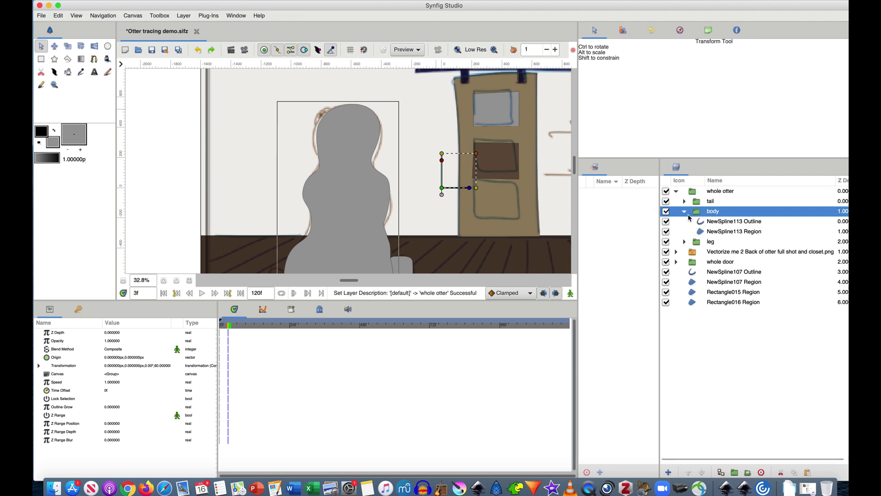
{"action": "left_click", "coordinate": [707, 222]}
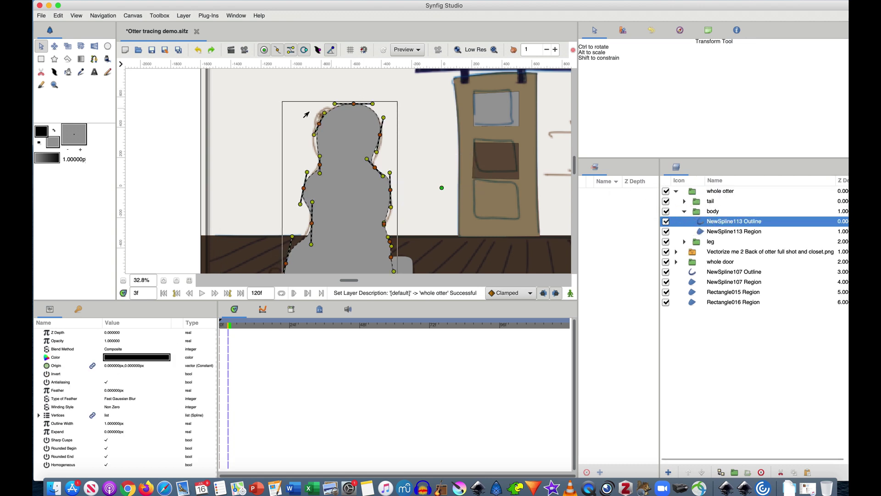
{"action": "scroll", "coordinate": [297, 112], "scroll_direction": "up", "scroll_amount": 4}
{"action": "scroll", "coordinate": [297, 112], "scroll_direction": "up", "scroll_amount": 2}
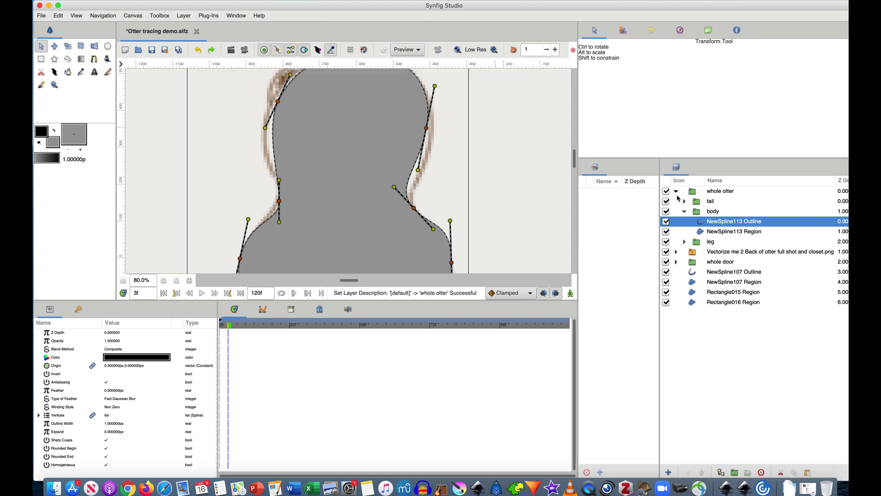
{"action": "left_click", "coordinate": [693, 251]}
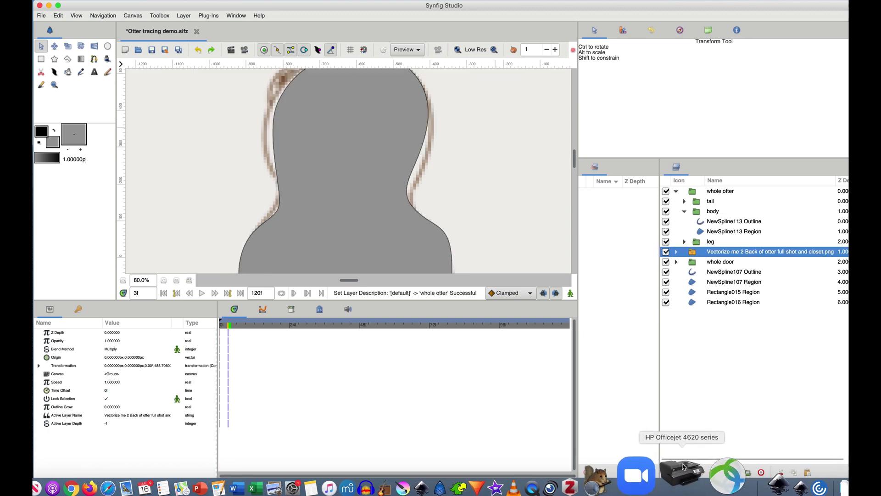
{"action": "left_click", "coordinate": [689, 472]}
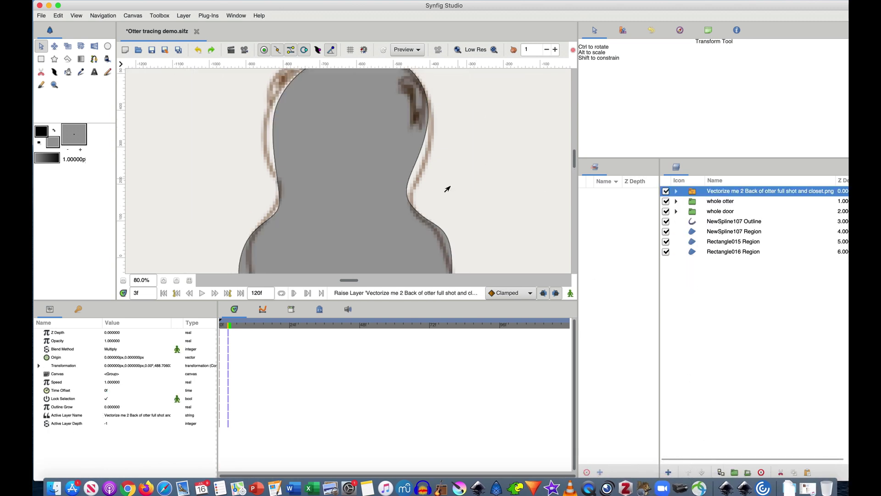
- Select the body outline inside whole otter > body so new shapes land there
{"action": "left_click", "coordinate": [698, 201]}
{"action": "left_click", "coordinate": [677, 201]}
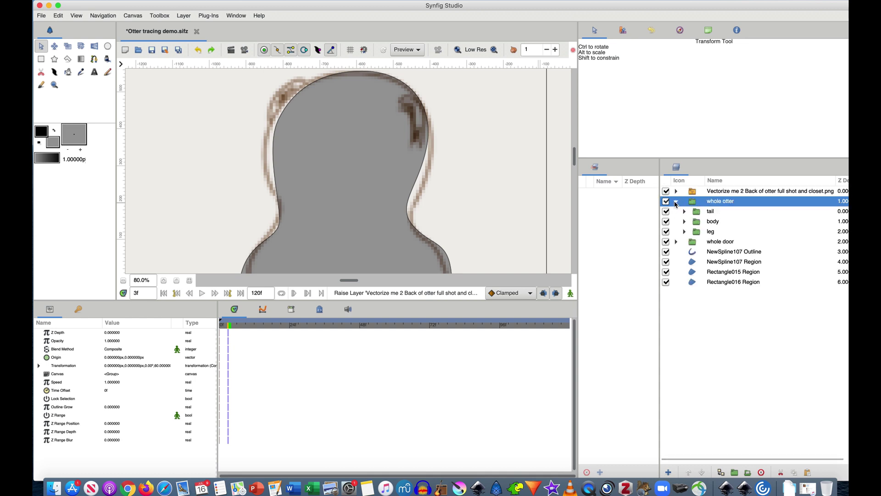
{"action": "left_click", "coordinate": [695, 221]}
{"action": "left_click", "coordinate": [685, 222]}
{"action": "left_click", "coordinate": [703, 232]}
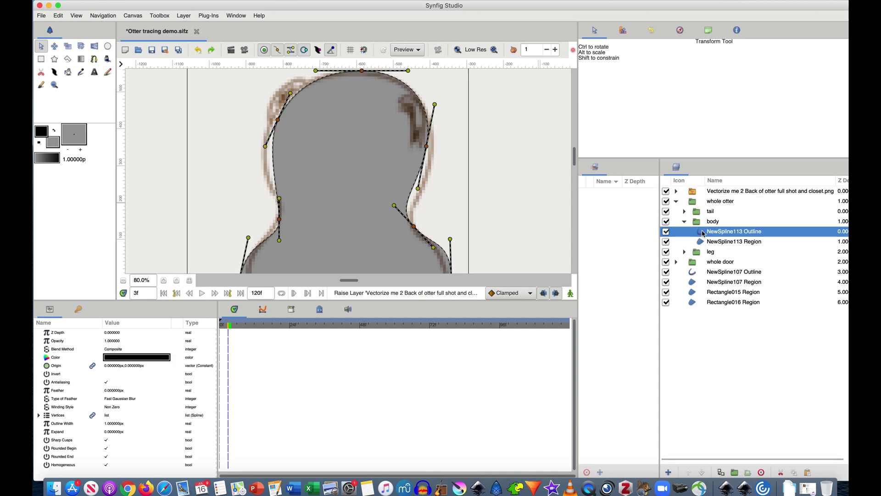
- Trace the left ear as a closed spline on the otter's head
{"action": "key", "text": "alt+b"}
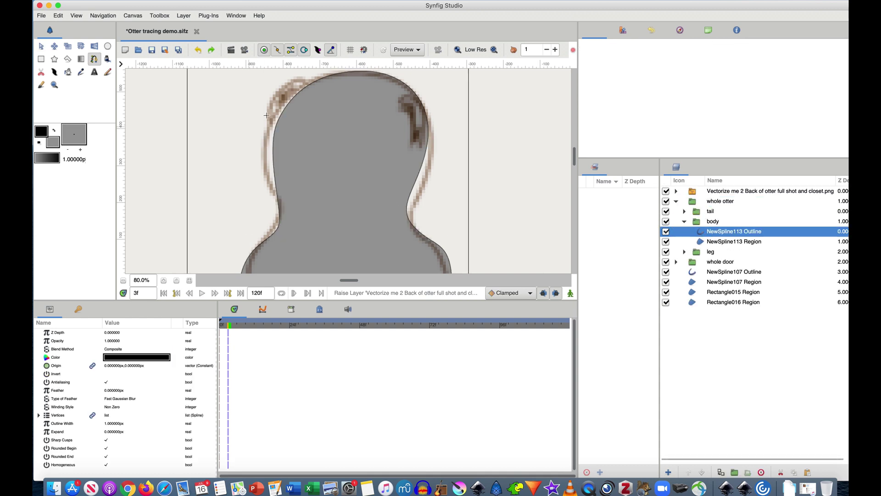
{"action": "left_click", "coordinate": [279, 123]}
{"action": "left_click_drag", "start_coordinate": [281, 86], "coordinate": [313, 81]}
{"action": "left_click", "coordinate": [320, 89]}
{"action": "left_click", "coordinate": [289, 118]}
{"action": "key", "text": "alt+a"}
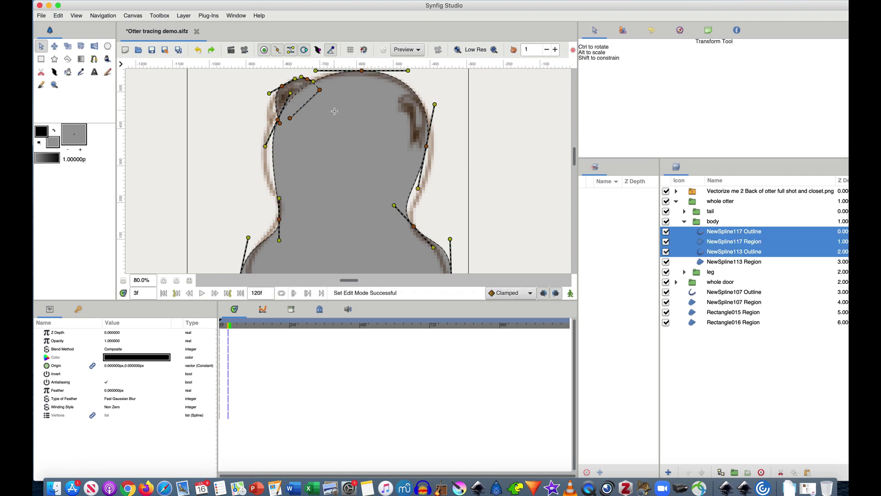
- Trace the right ear as a closed spline on the otter's head
{"action": "key", "text": "alt+b"}
{"action": "left_click", "coordinate": [401, 99]}
{"action": "left_click_drag", "start_coordinate": [419, 97], "coordinate": [408, 114]}
{"action": "left_click", "coordinate": [412, 148]}
{"action": "left_click", "coordinate": [396, 104]}
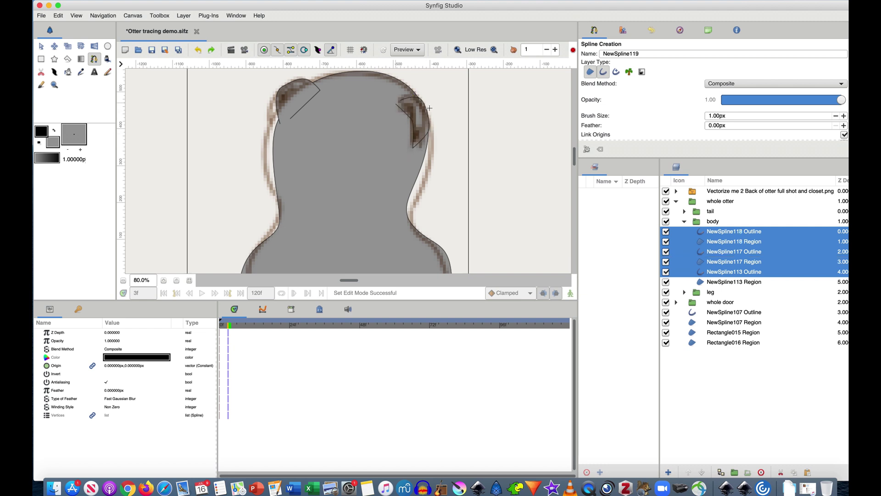
- Set both ear regions' fill colour to dark grey
{"action": "left_click", "coordinate": [707, 240]}
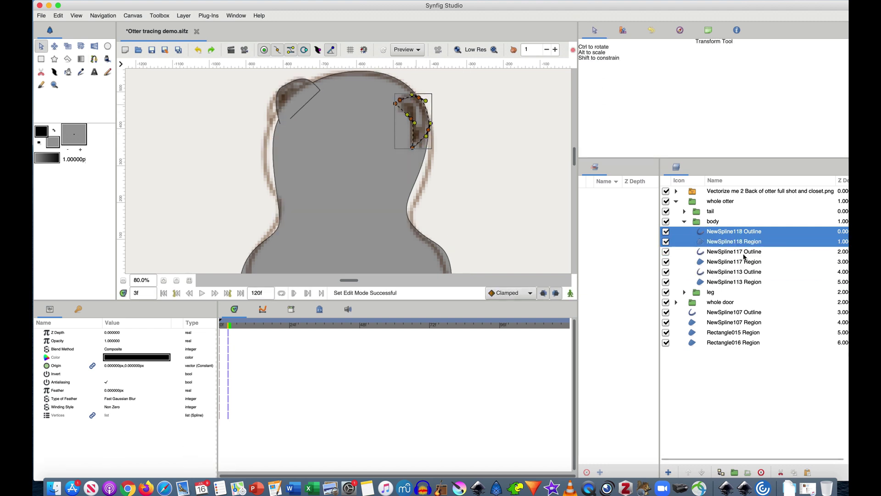
{"action": "left_click", "coordinate": [745, 256]}
{"action": "left_click", "coordinate": [734, 242]}
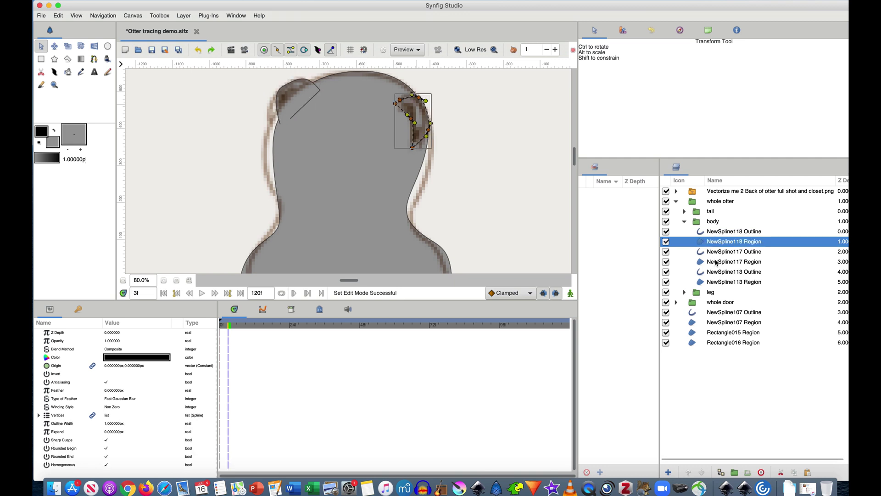
{"action": "left_click", "coordinate": [735, 261], "text": "ctrl"}
{"action": "double_click", "coordinate": [110, 362]}
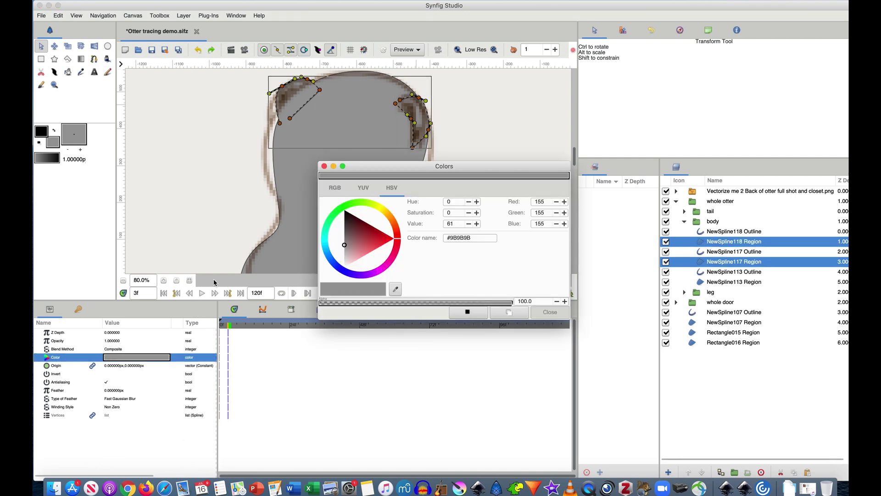
{"action": "left_click", "coordinate": [346, 227]}
{"action": "left_click", "coordinate": [549, 311]}
{"action": "left_click", "coordinate": [373, 168]}
{"action": "scroll", "coordinate": [372, 168], "scroll_direction": "down", "scroll_amount": 7}
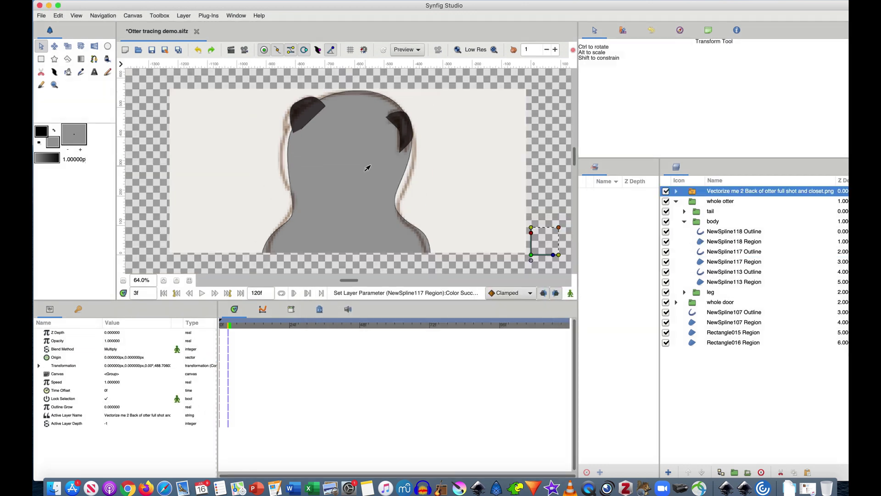
- Save the file, leaving the 'whole otter' and 'whole door' groups collapsed under the sketch
{"action": "key", "text": "super+s"}
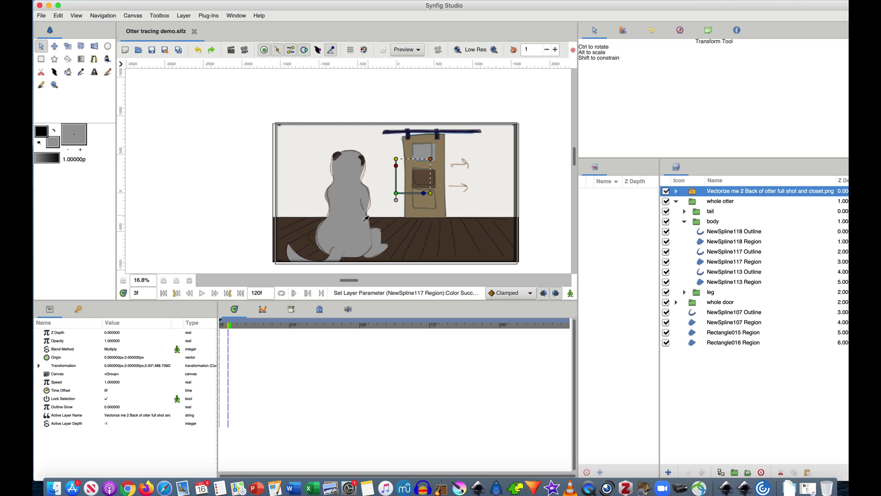
{"action": "left_click", "coordinate": [676, 202]}
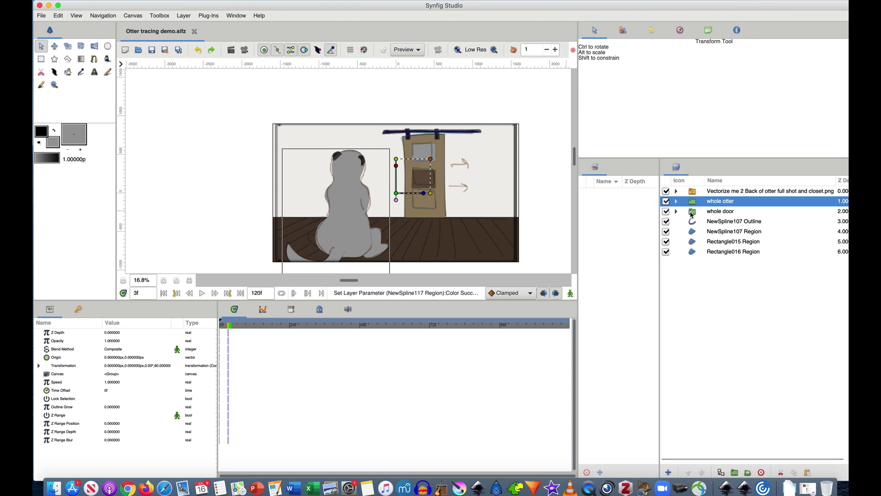
{"action": "left_click", "coordinate": [693, 192]}
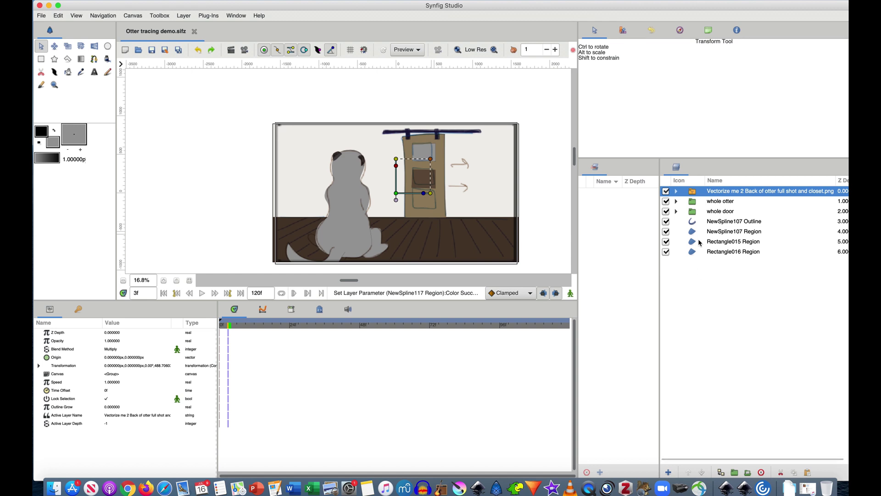
{"action": "left_click", "coordinate": [691, 213]}
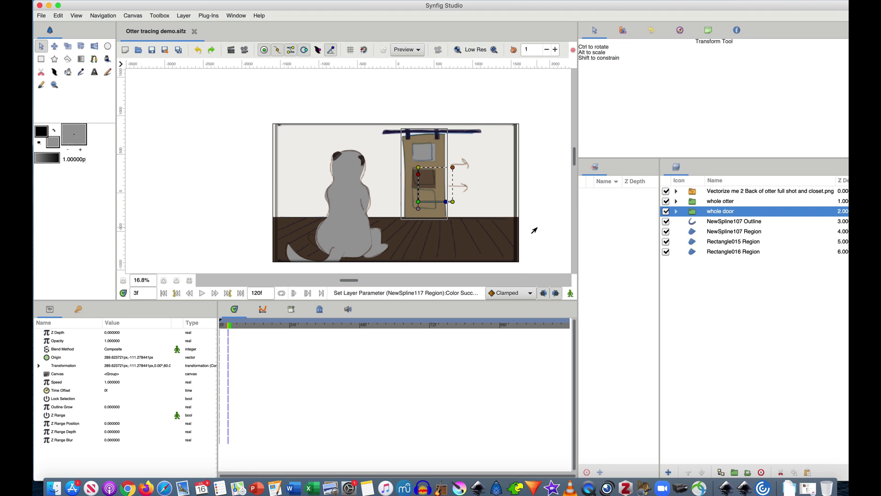
{"action": "left_click", "coordinate": [677, 212]}
{"action": "left_click", "coordinate": [677, 212]}
{"action": "left_click", "coordinate": [677, 202]}
{"action": "left_click", "coordinate": [677, 201]}
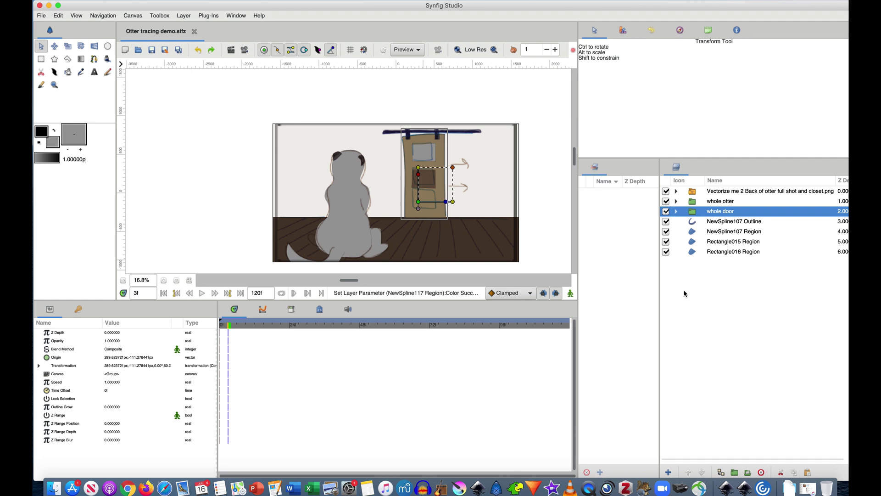